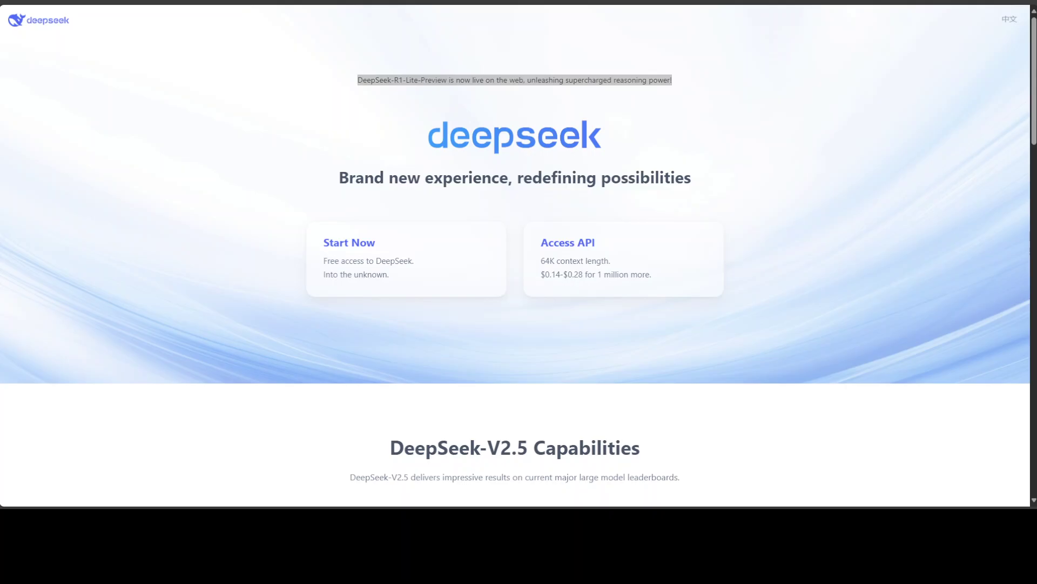
# Switch to the YouTube channel tab showing its 'deepseek' video search results.
pyautogui.hotkey('ctrl', 'Tab')
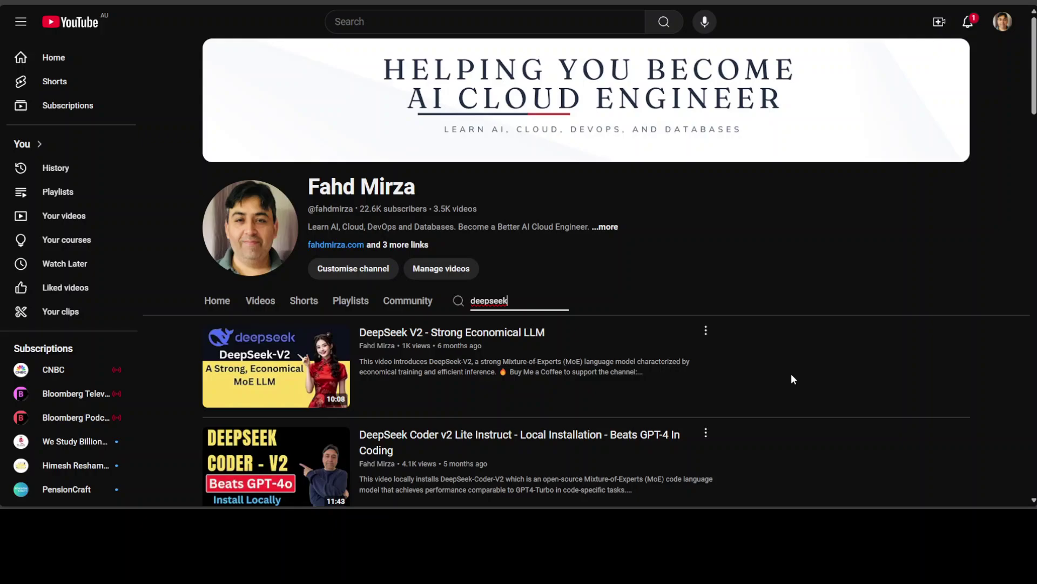
# Browse the channel's DeepSeek V2 videos, then go back to the DeepSeek Chat tab.
pyautogui.scroll(-4, 791, 371)
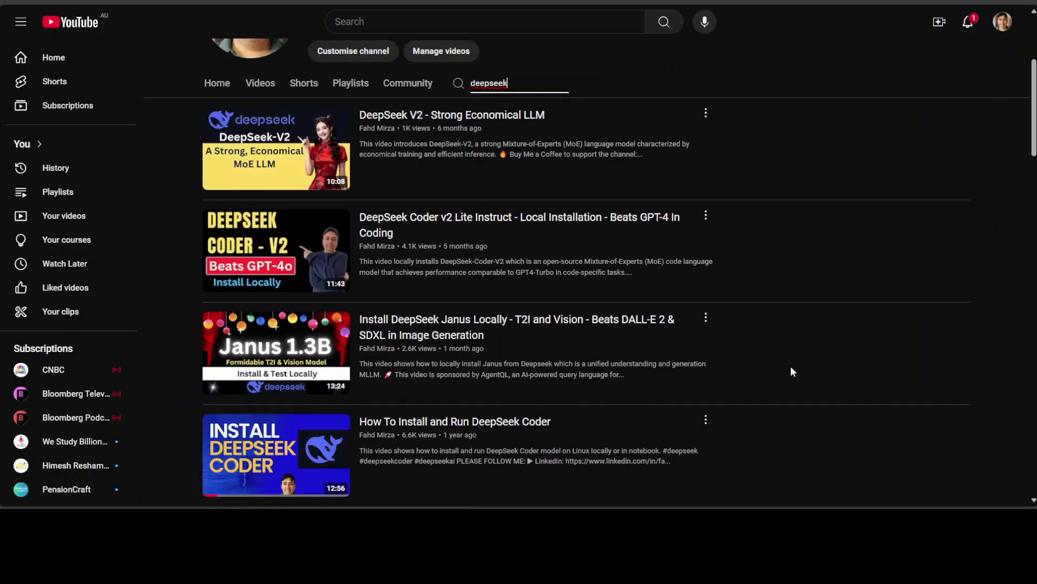
pyautogui.scroll(4, 791, 367)
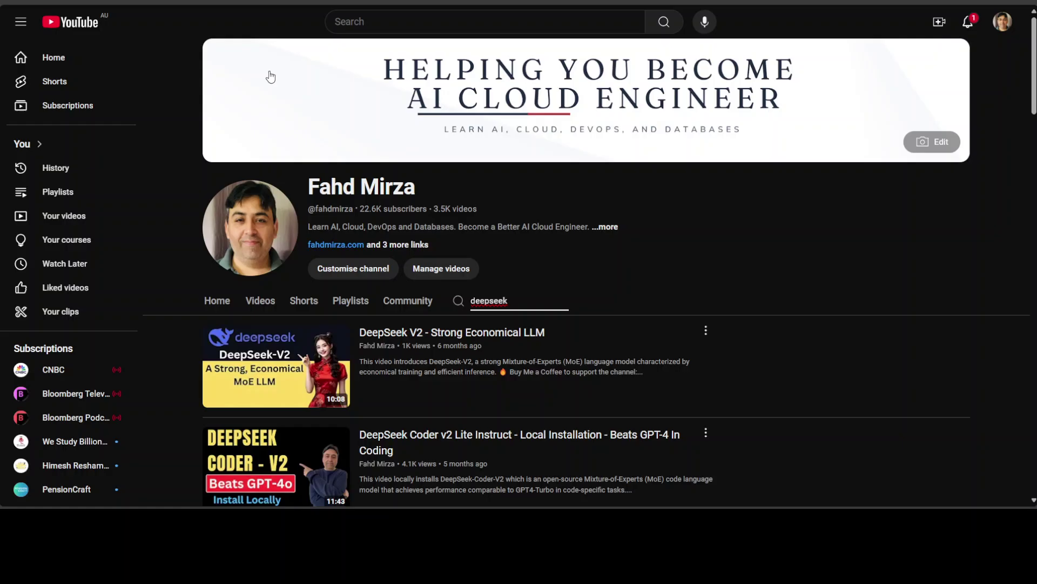
pyautogui.hotkey('ctrl', 'Tab')
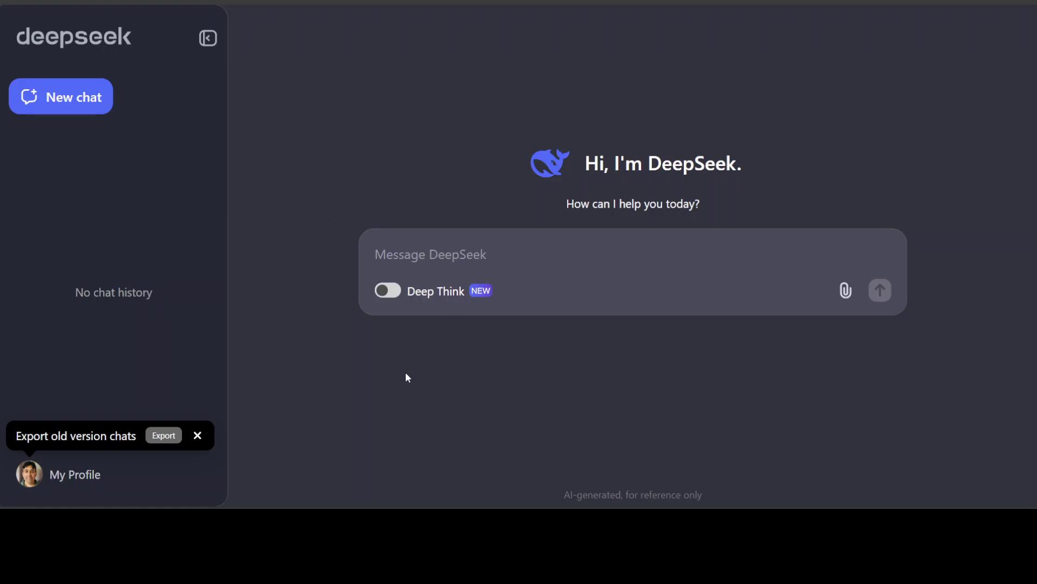
# Enable Deep Think and send the pasted five-person black-or-white hat riddle.
pyautogui.click(385, 292)
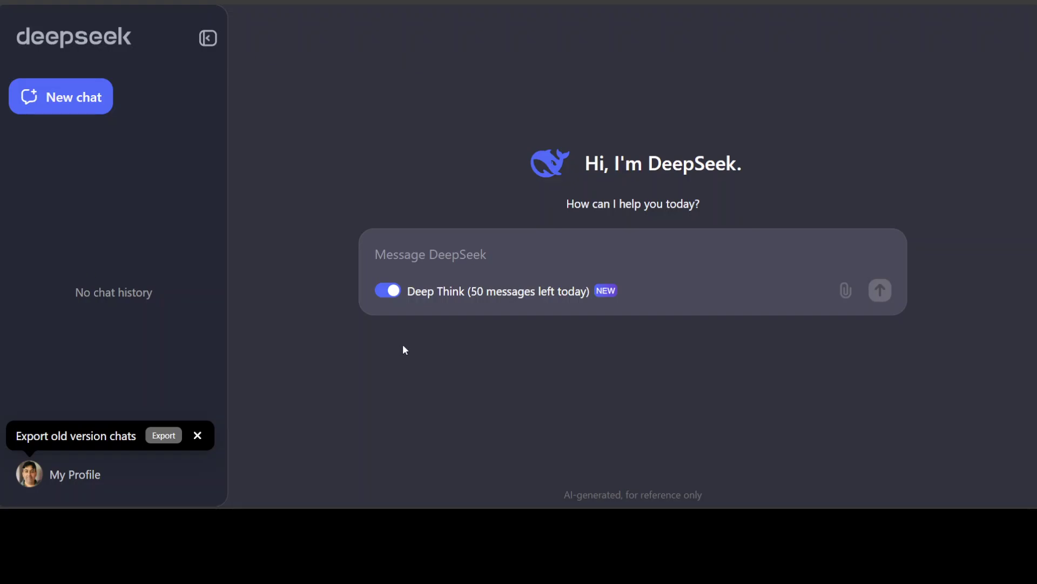
pyautogui.click(408, 255)
pyautogui.write('Five people, Alice, Bob, Charlie, David, and Emily, are lined up and wear either a black or white hat. Each person can see the hats of the other four but not their own. No communication is allowed. Devise a strategy for each person to determine the color of their own hat.')
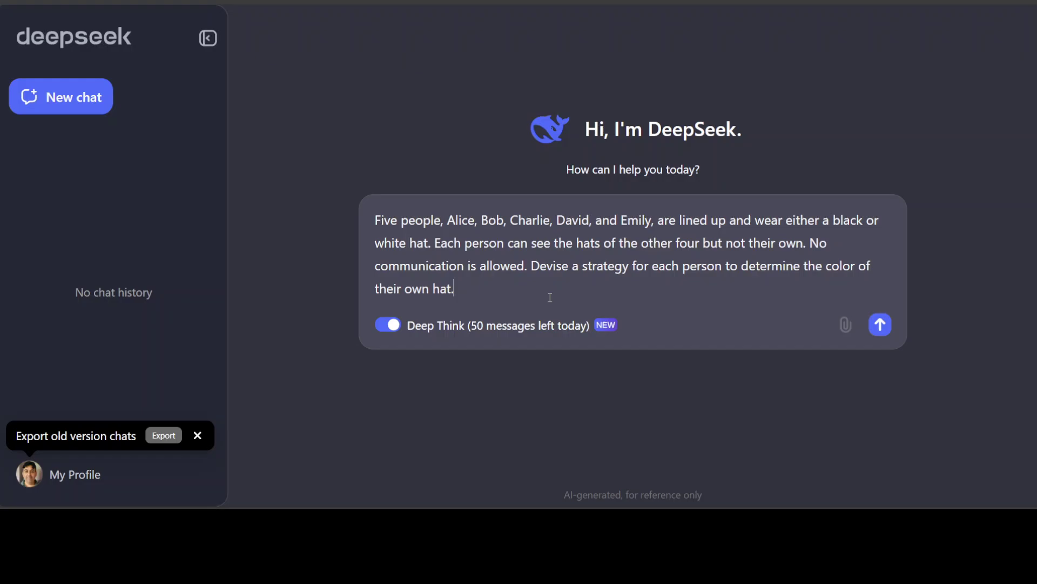
pyautogui.press('Return')
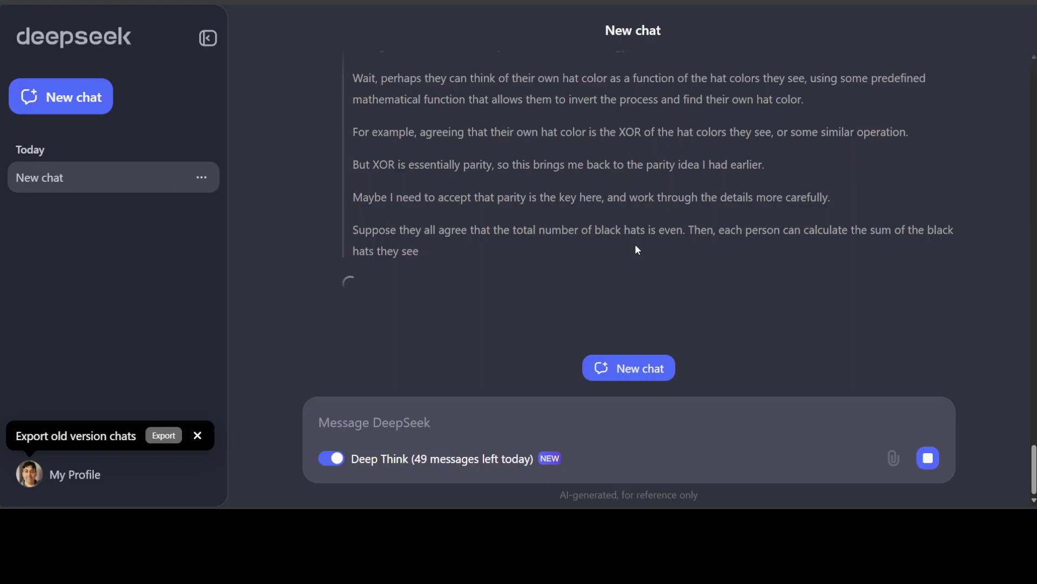
# Follow the hat-riddle reasoning until it concludes no guaranteed strategy exists without communication.
pyautogui.scroll(5, 636, 246)
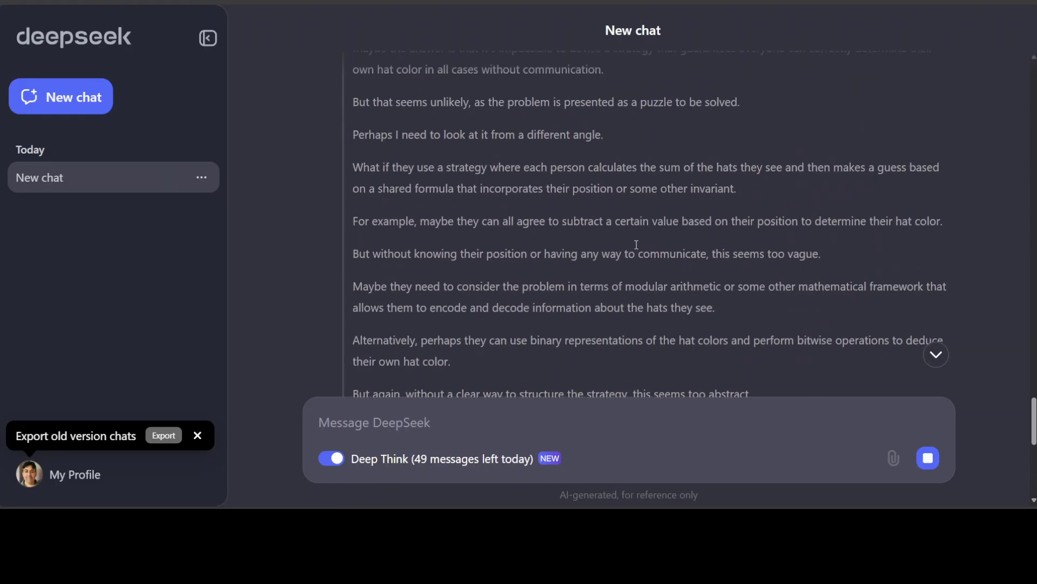
pyautogui.scroll(-10, 636, 244)
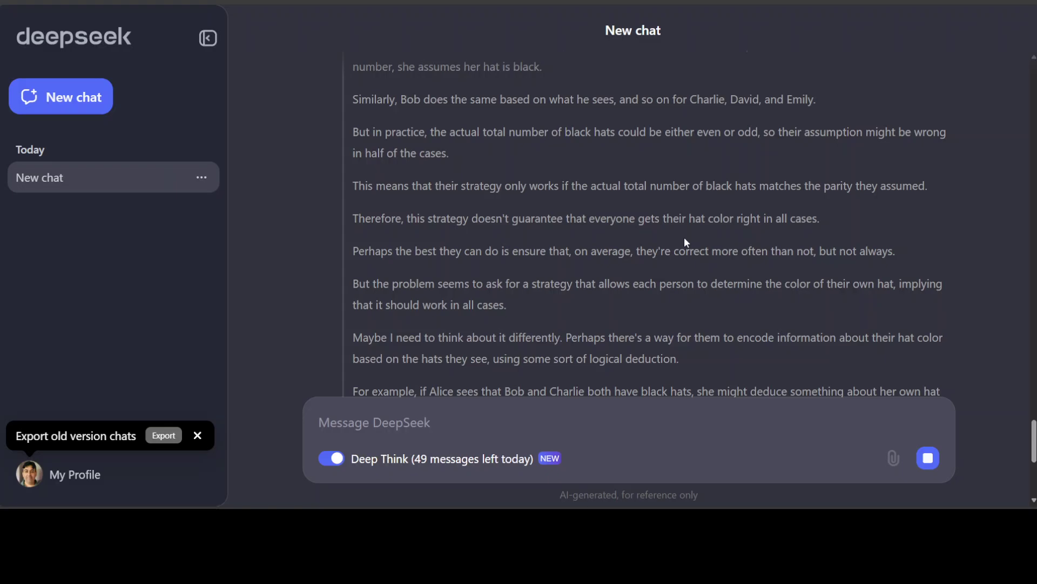
pyautogui.scroll(-10, 684, 237)
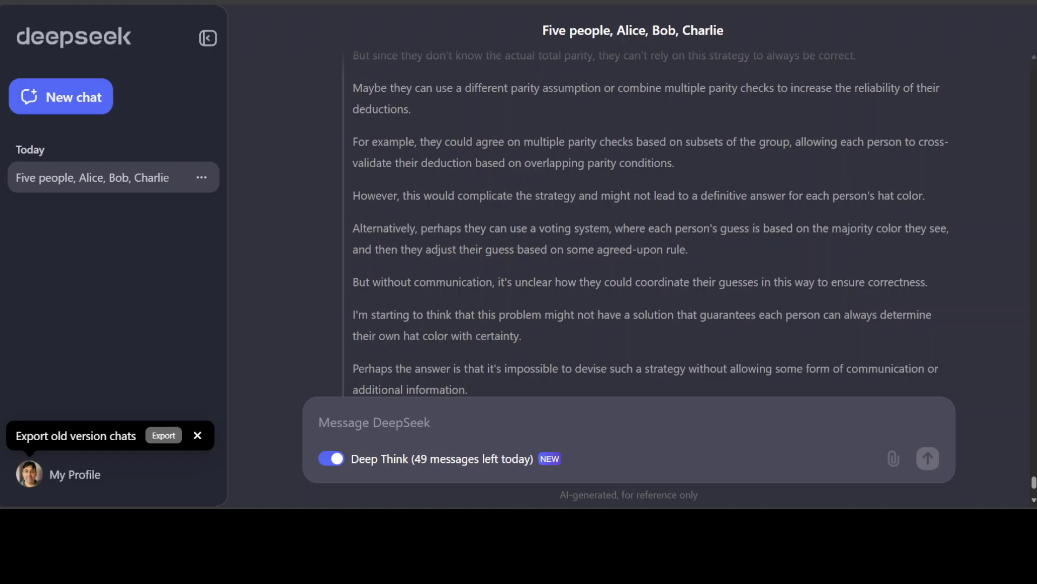
pyautogui.scroll(20, 649, 216)
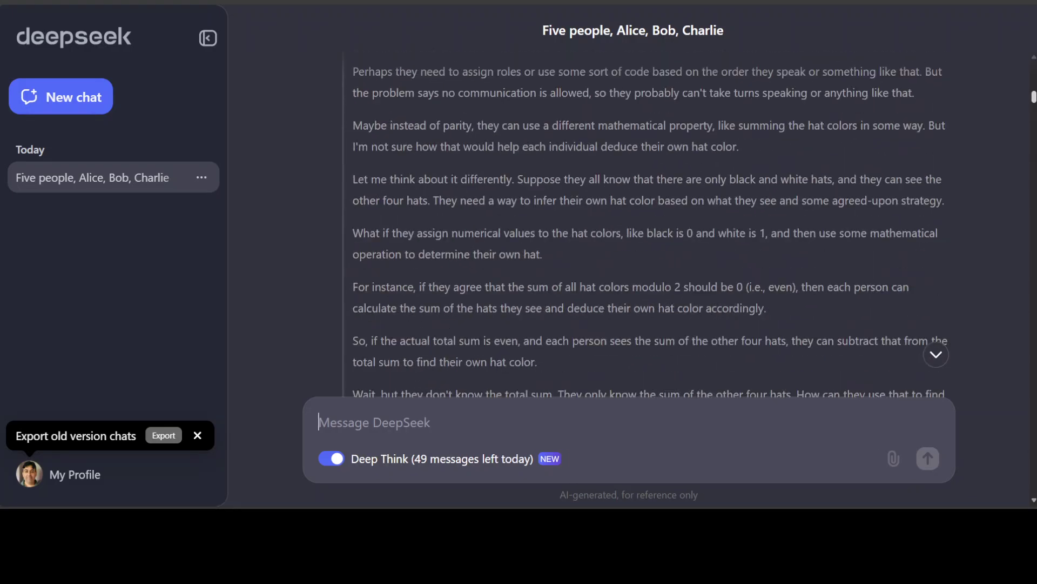
pyautogui.scroll(4, 648, 216)
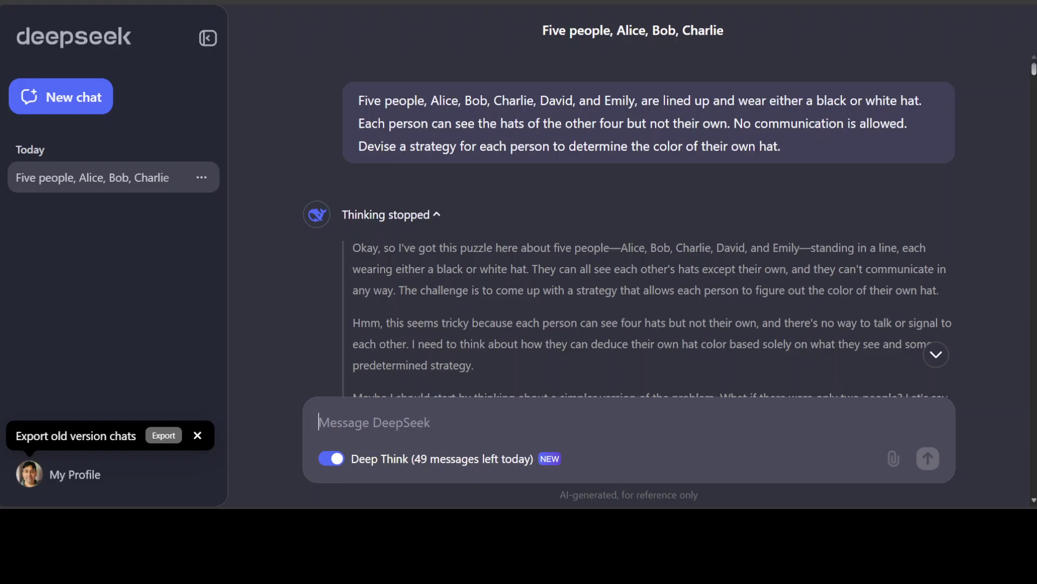
pyautogui.moveTo(1033, 73); pyautogui.dragTo(1033, 78)
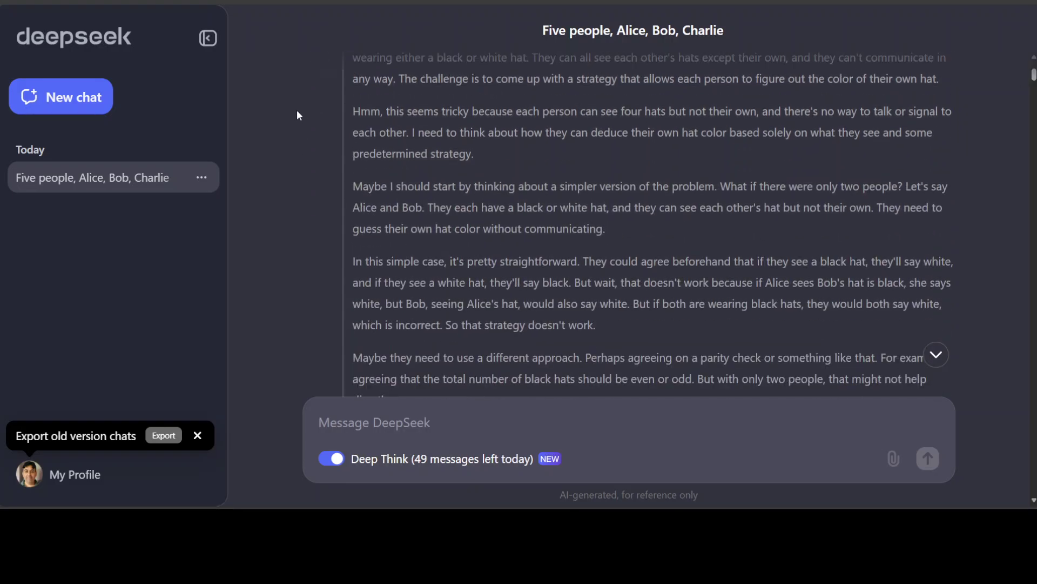
pyautogui.moveTo(357, 112); pyautogui.dragTo(781, 140)
pyautogui.moveTo(367, 188); pyautogui.dragTo(701, 191)
pyautogui.moveTo(383, 262); pyautogui.dragTo(535, 261)
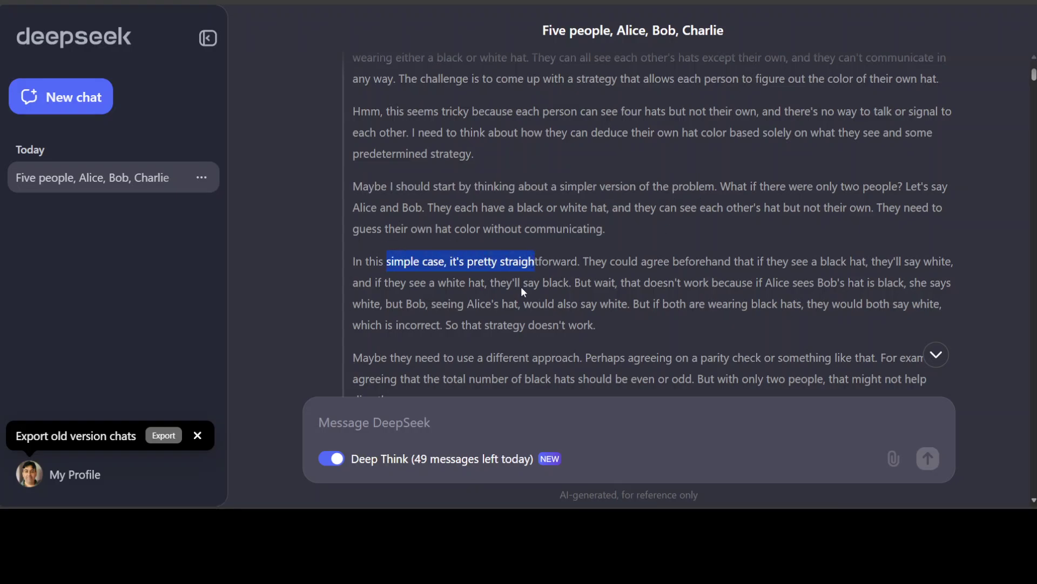
pyautogui.scroll(-2, 512, 318)
pyautogui.moveTo(406, 251); pyautogui.dragTo(566, 263)
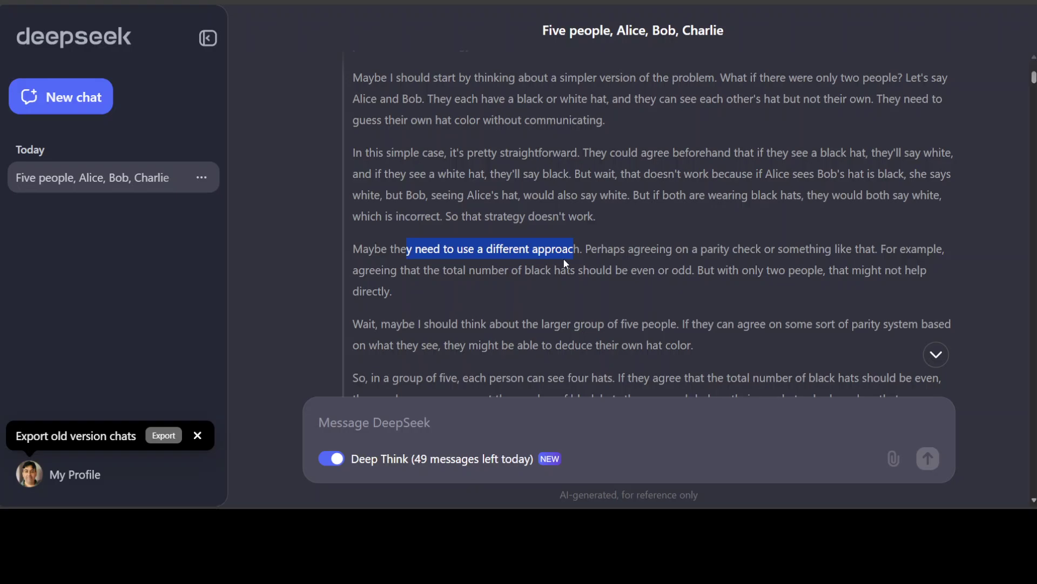
pyautogui.moveTo(363, 324); pyautogui.dragTo(622, 326)
pyautogui.scroll(-3, 675, 328)
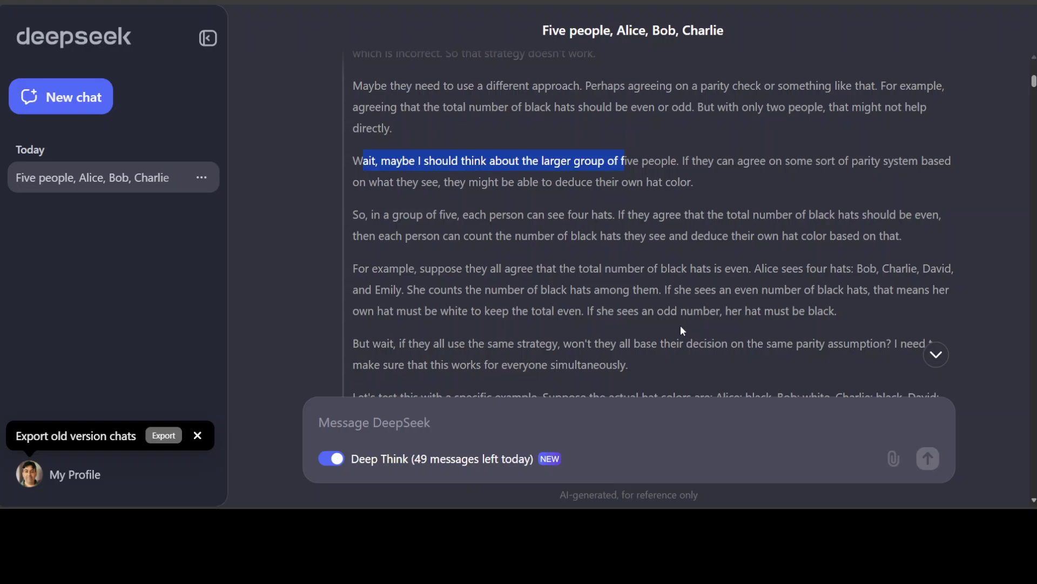
pyautogui.moveTo(371, 215); pyautogui.dragTo(501, 219)
pyautogui.moveTo(425, 268); pyautogui.dragTo(476, 269)
pyautogui.scroll(-2, 489, 275)
pyautogui.scroll(-3, 489, 274)
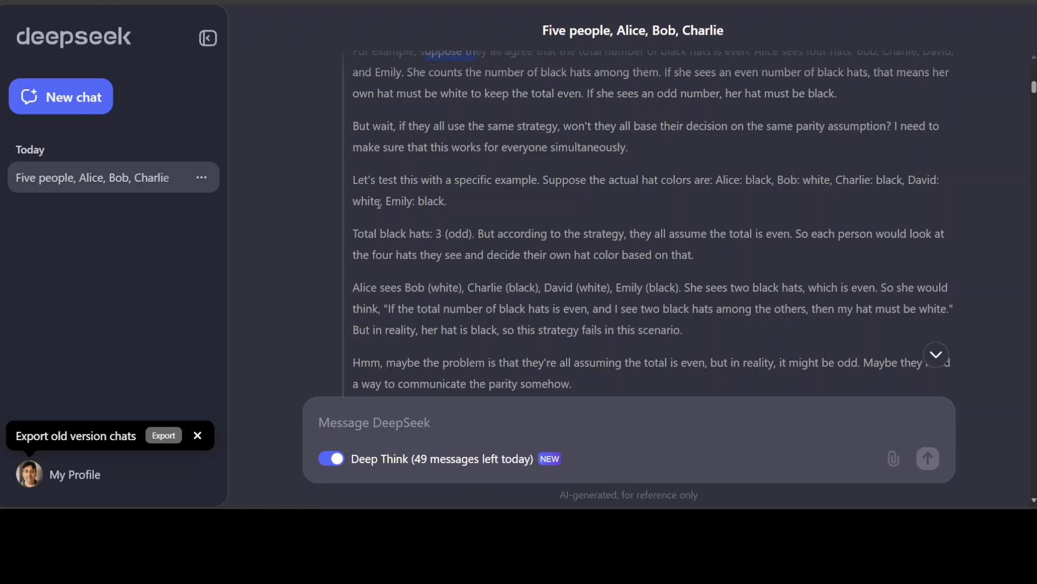
pyautogui.moveTo(372, 181); pyautogui.dragTo(425, 180)
pyautogui.scroll(-2, 552, 209)
pyautogui.moveTo(401, 254); pyautogui.dragTo(419, 254)
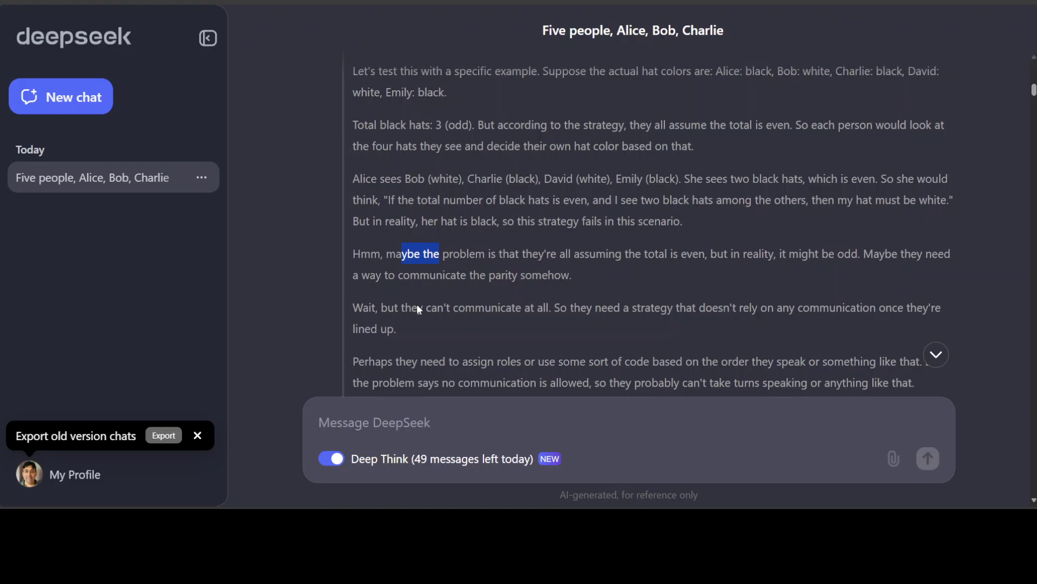
pyautogui.moveTo(419, 308); pyautogui.dragTo(444, 307)
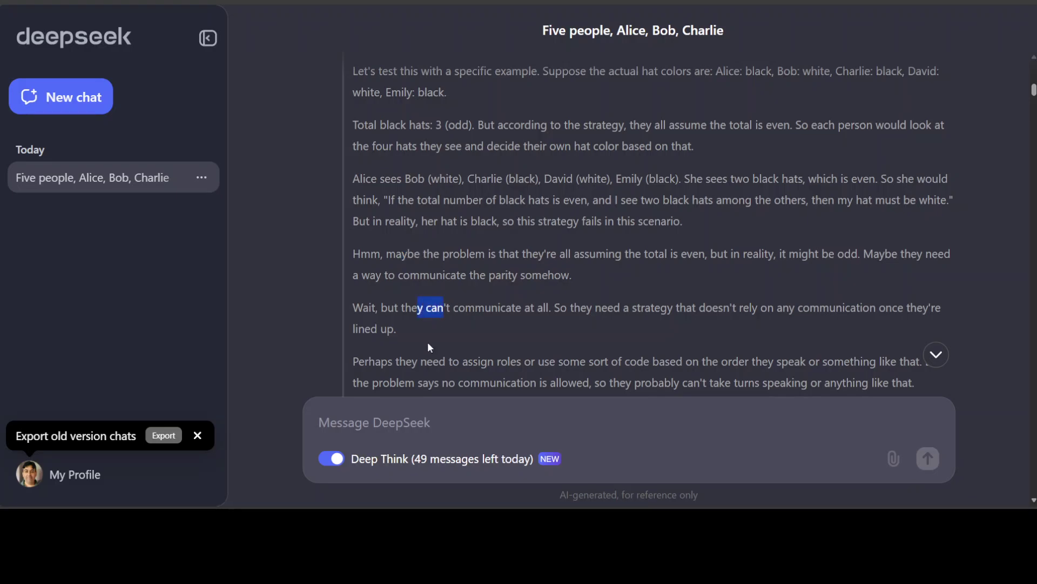
pyautogui.moveTo(427, 362); pyautogui.dragTo(460, 362)
pyautogui.scroll(-3, 462, 335)
pyautogui.moveTo(410, 305); pyautogui.dragTo(432, 306)
pyautogui.scroll(-3, 449, 331)
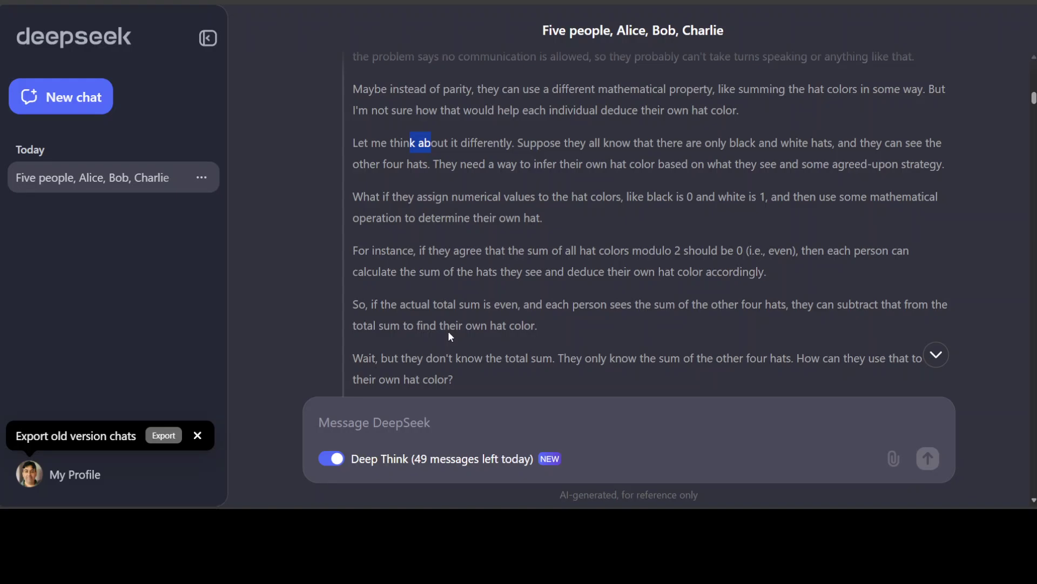
pyautogui.scroll(-1, 422, 292)
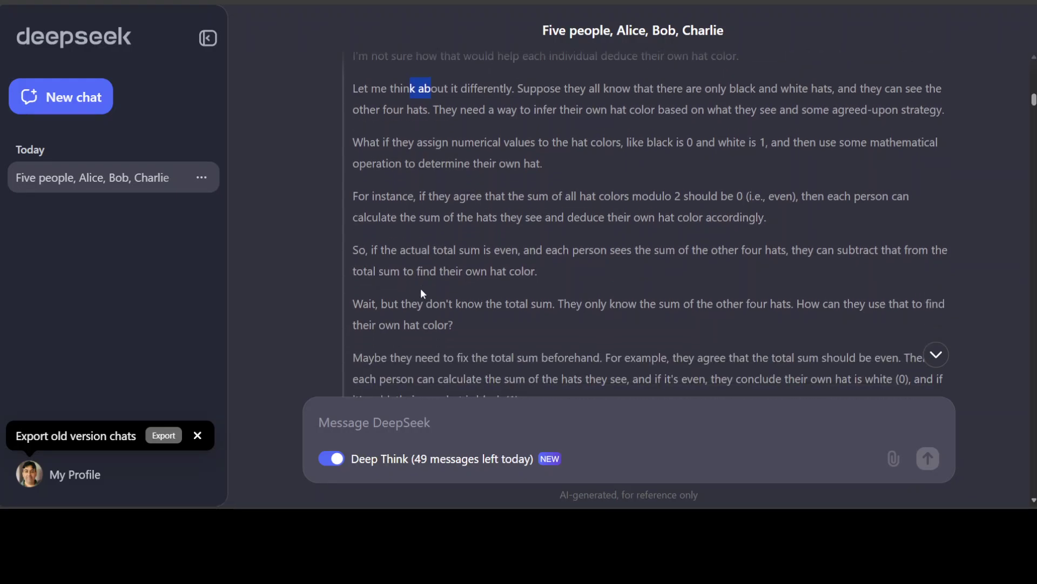
pyautogui.scroll(-2, 422, 292)
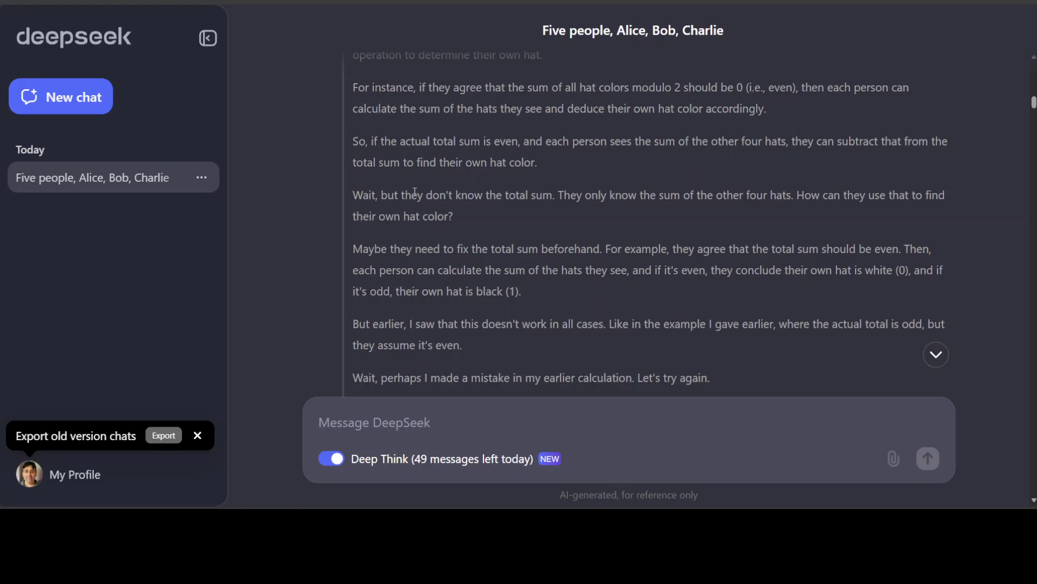
pyautogui.moveTo(379, 197); pyautogui.dragTo(405, 197)
pyautogui.scroll(-1, 437, 248)
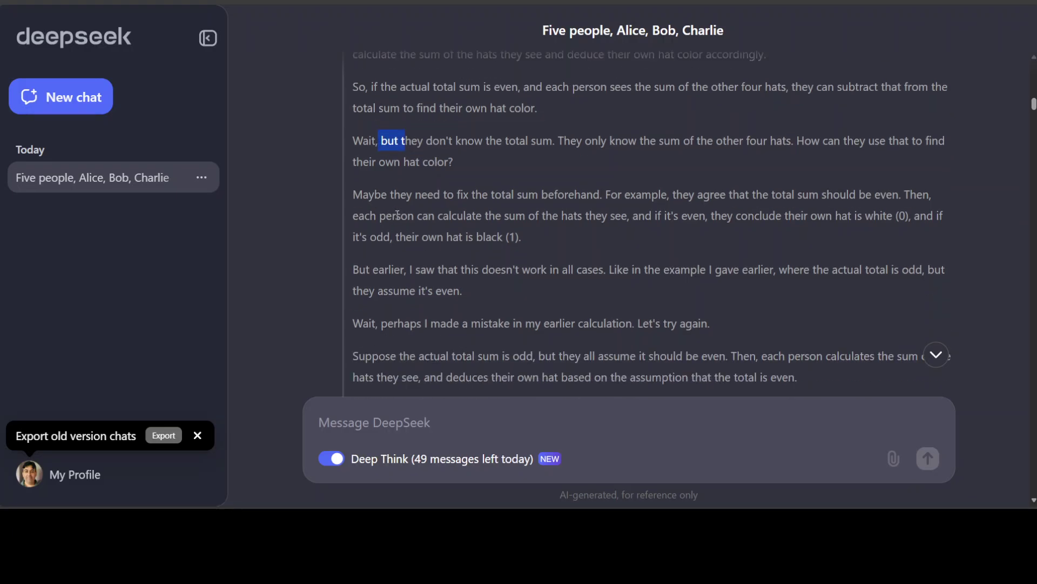
pyautogui.scroll(-5, 398, 214)
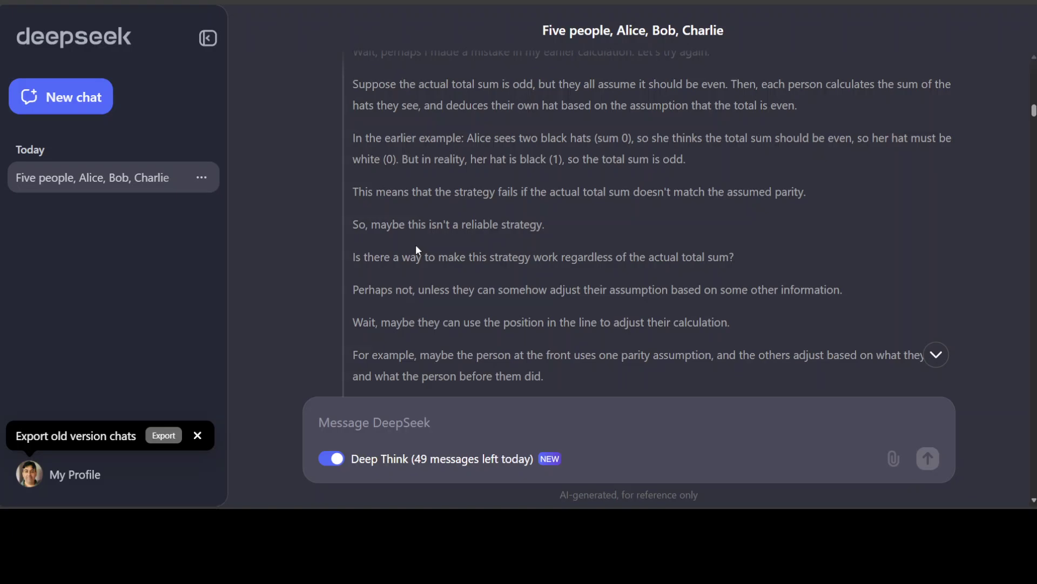
pyautogui.moveTo(358, 225); pyautogui.dragTo(574, 232)
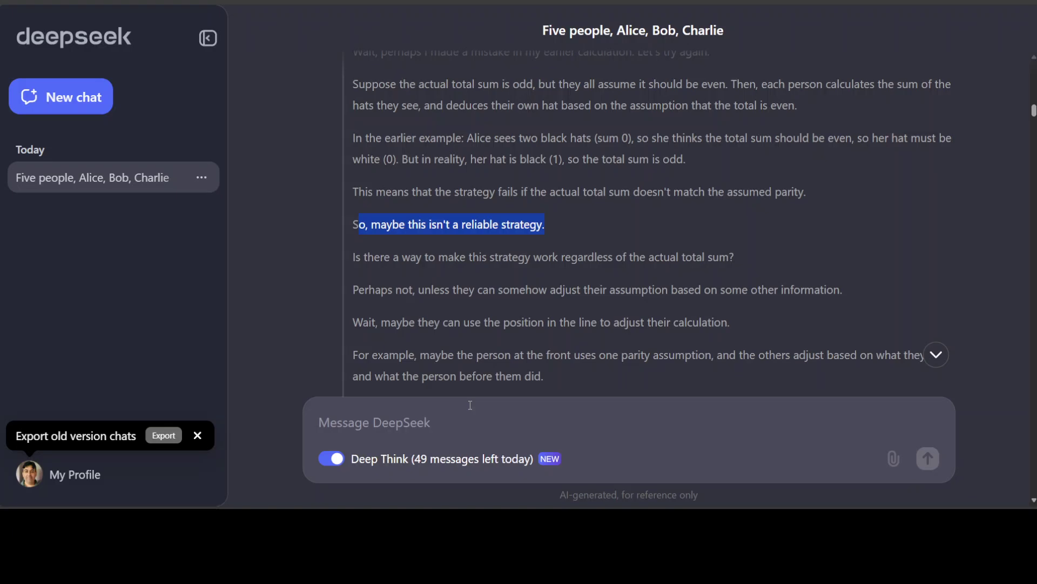
# Send the prompt 'Write me a research paper about RAG in AI'.
pyautogui.click(457, 425)
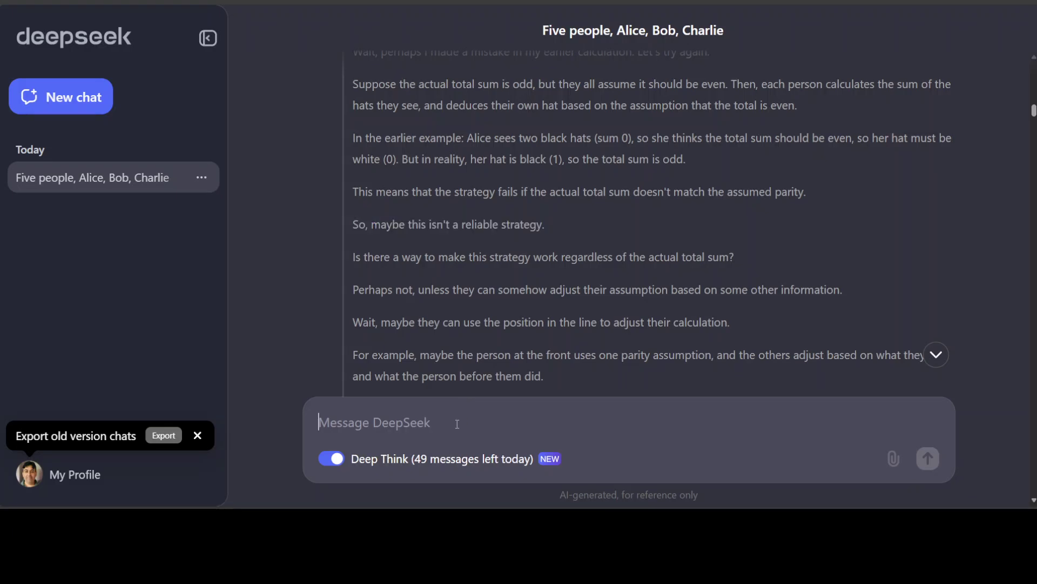
pyautogui.write('Write me')
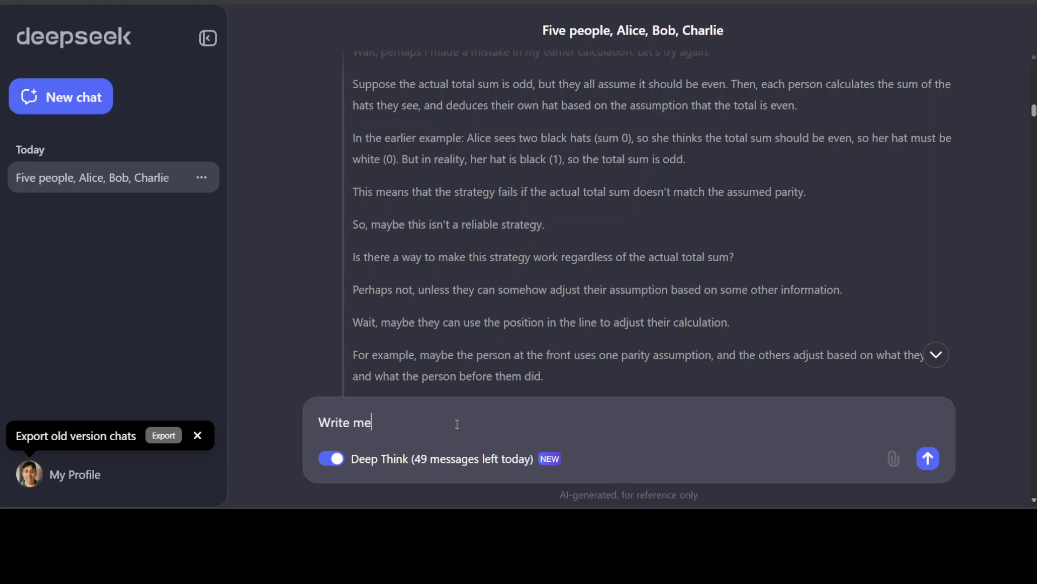
pyautogui.write(' a research paper about')
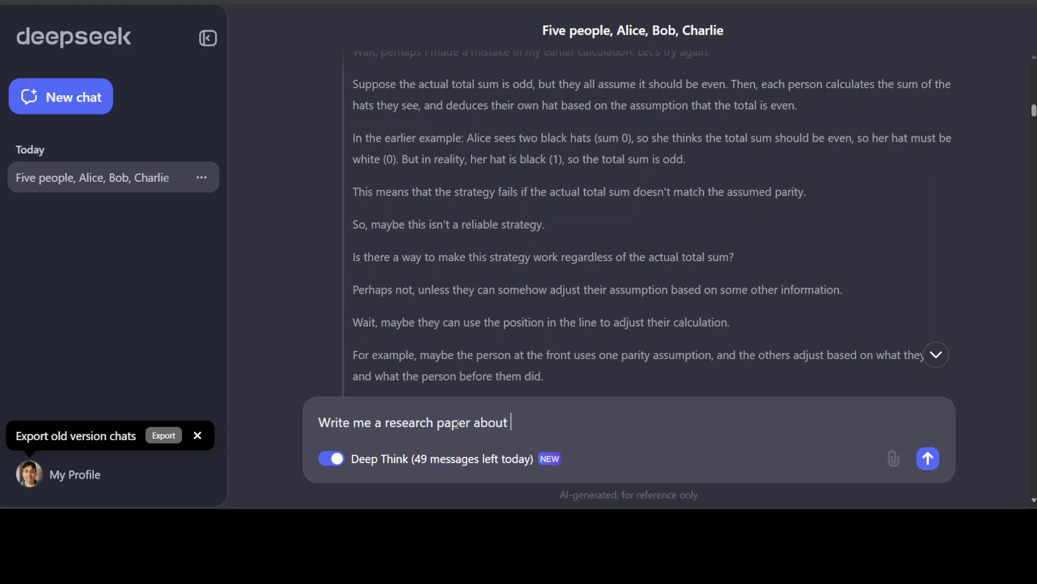
pyautogui.write(' dtase')
pyautogui.press('BackSpace')
pyautogui.press('BackSpace')
pyautogui.write('RAG in AI m')
pyautogui.press('Return')
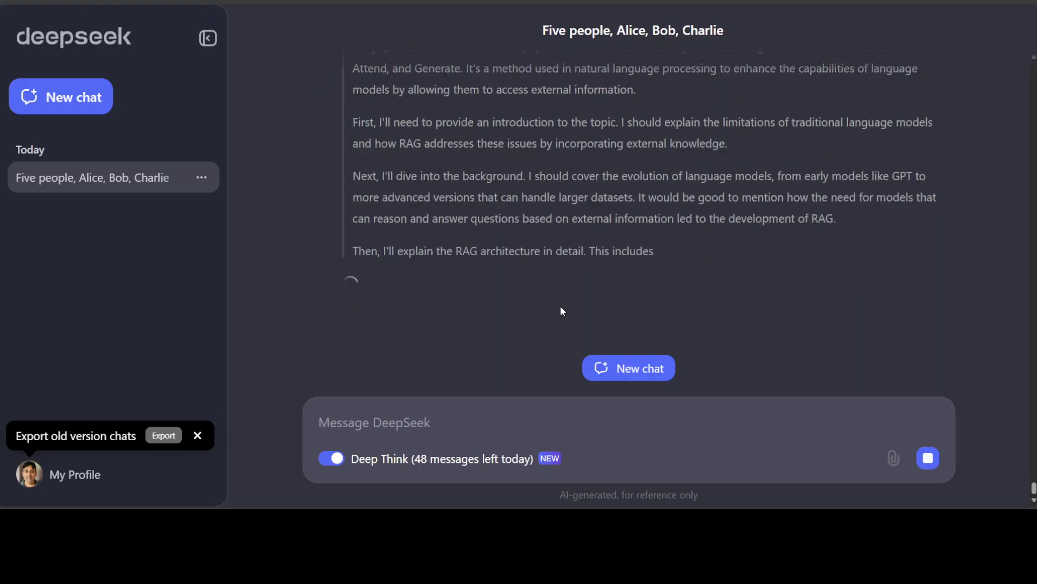
# Read the reasoning, highlighting its plans for RAG's benefits, case studies and a conclusion.
pyautogui.scroll(1, 560, 305)
pyautogui.scroll(-3, 446, 241)
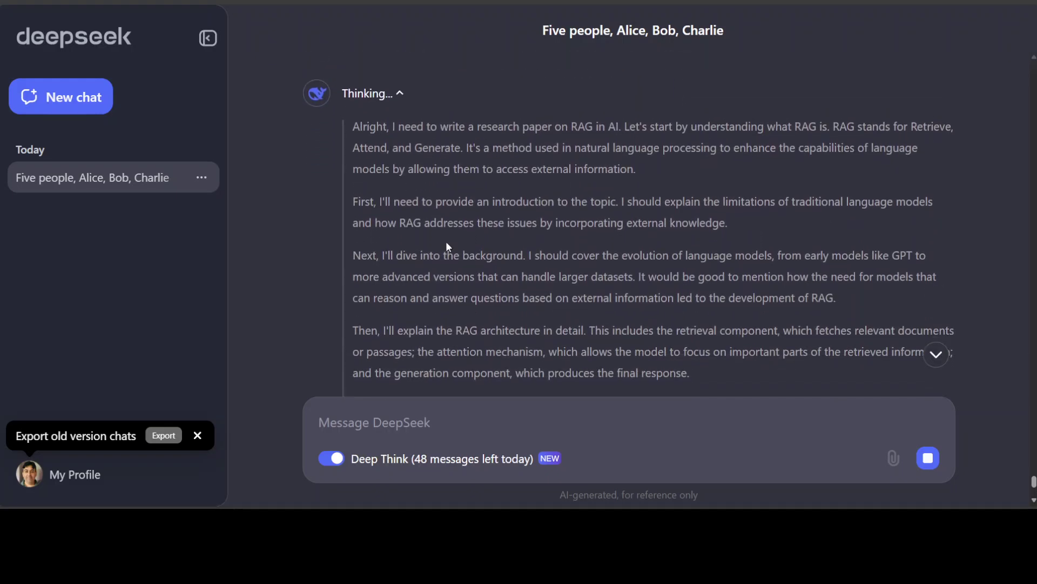
pyautogui.moveTo(372, 230); pyautogui.dragTo(537, 232)
pyautogui.scroll(-1, 470, 248)
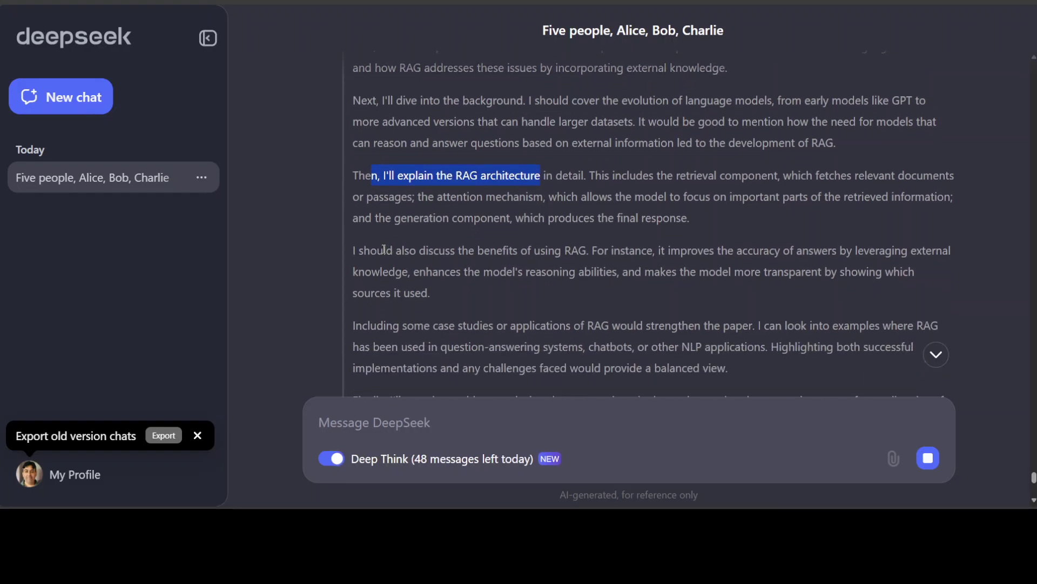
pyautogui.moveTo(377, 250); pyautogui.dragTo(600, 250)
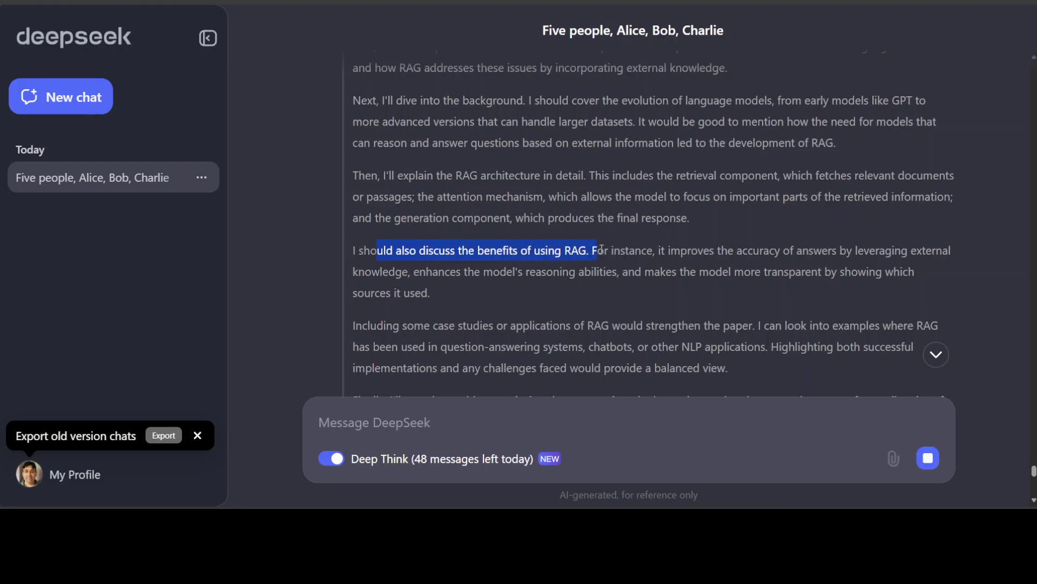
pyautogui.scroll(-2, 597, 281)
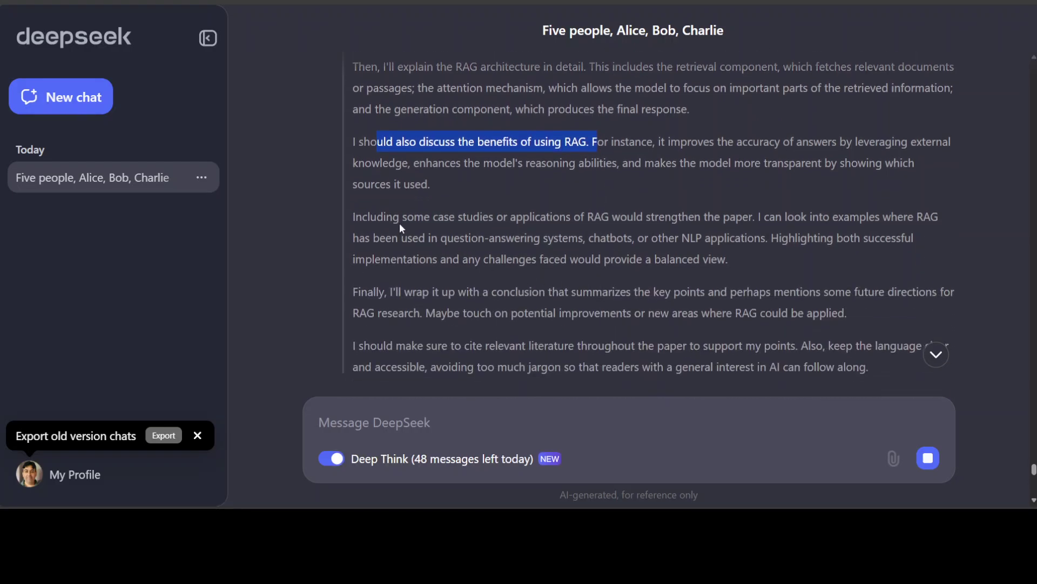
pyautogui.moveTo(401, 218); pyautogui.dragTo(578, 229)
pyautogui.moveTo(384, 293); pyautogui.dragTo(558, 294)
pyautogui.moveTo(442, 346); pyautogui.dragTo(544, 346)
# Scroll through the generated paper down to its five references and closing summary.
pyautogui.scroll(-2, 596, 250)
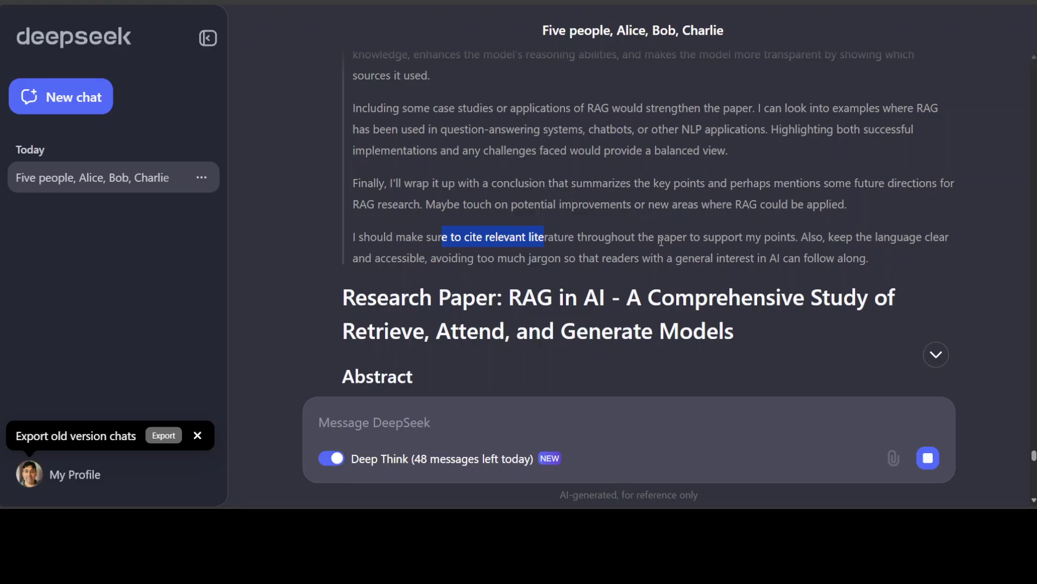
pyautogui.scroll(-1, 674, 252)
pyautogui.moveTo(390, 277); pyautogui.dragTo(467, 277)
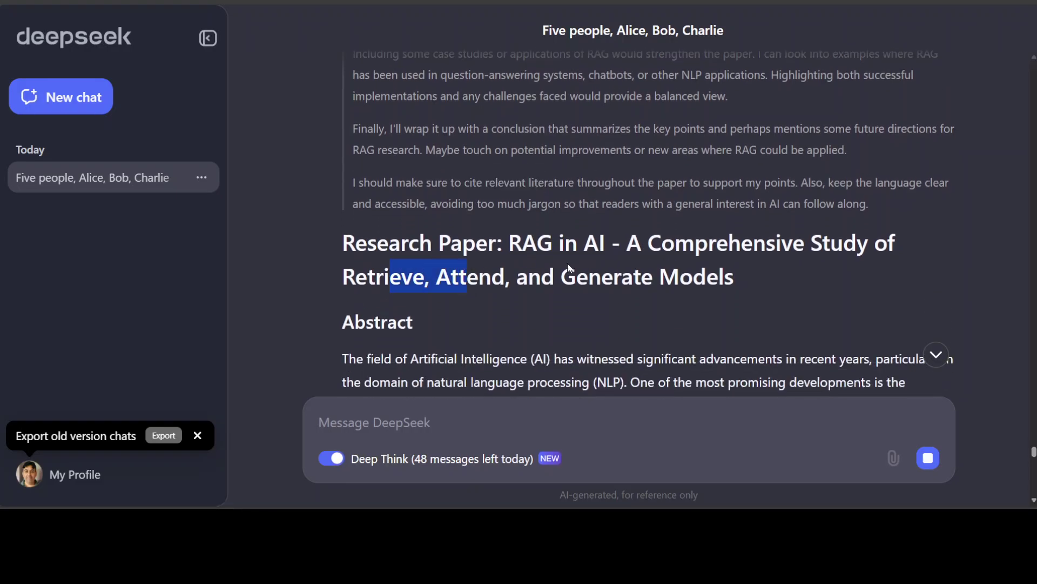
pyautogui.scroll(-5, 584, 259)
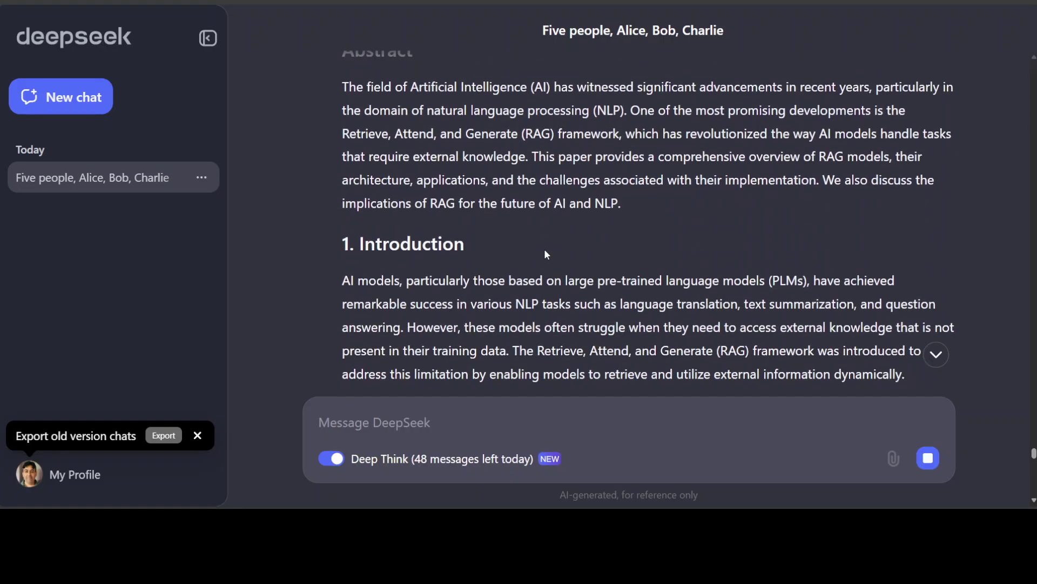
pyautogui.scroll(-9, 543, 179)
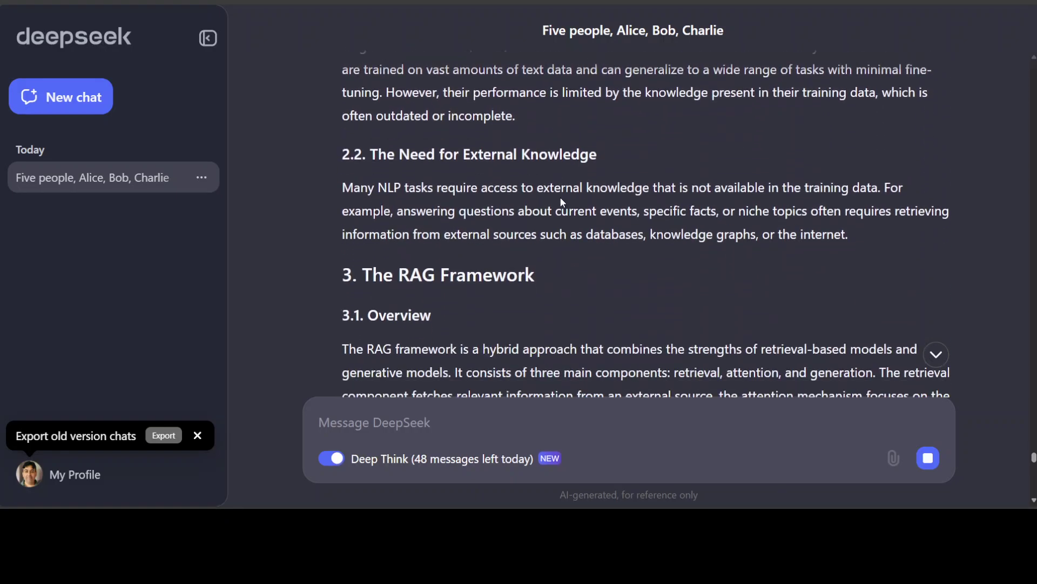
pyautogui.scroll(-10, 562, 200)
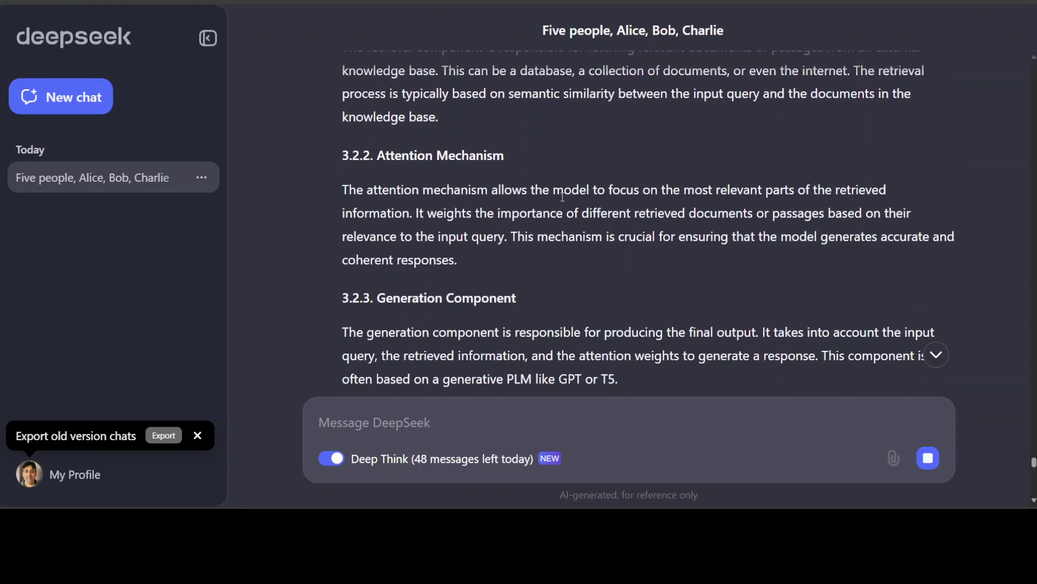
pyautogui.scroll(-13, 562, 201)
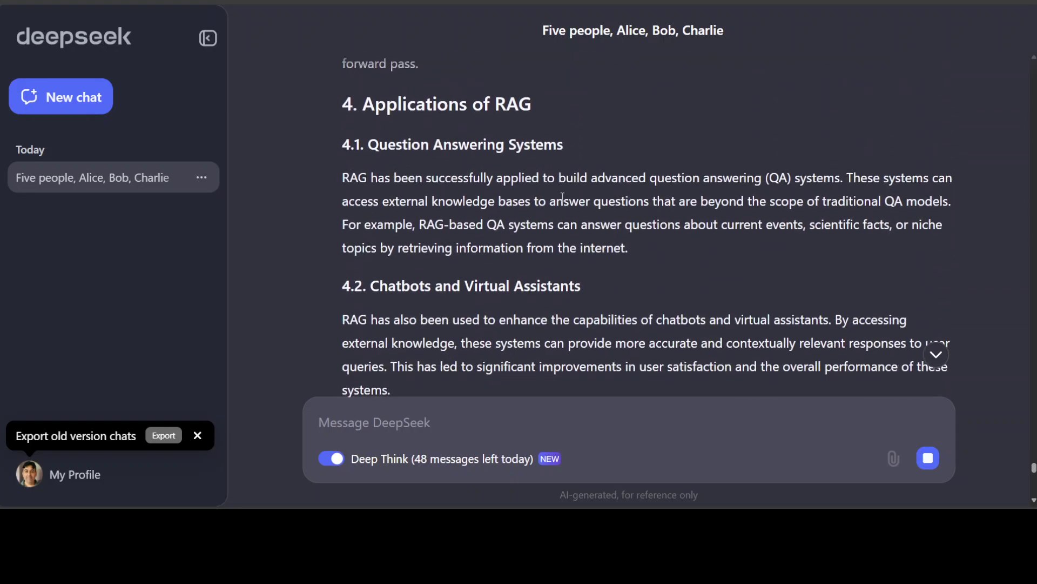
pyautogui.scroll(-20, 563, 201)
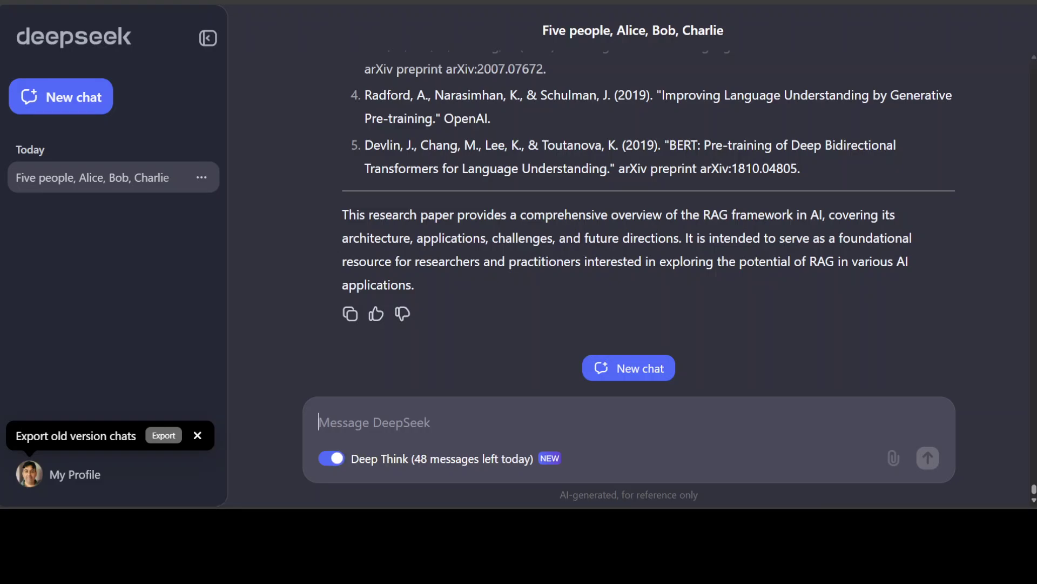
# Paste the Banking System Simulator code with the transfer-balance error question and send it.
pyautogui.hotkey('ctrl', 'v')
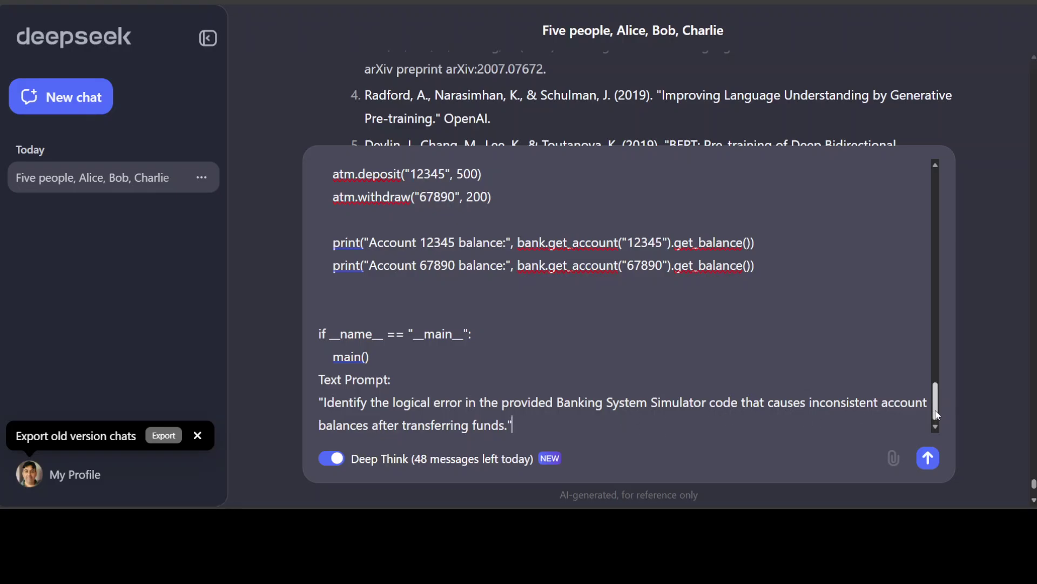
pyautogui.moveTo(938, 414)
pyautogui.mouseDown()
pyautogui.moveTo(937, 213)
pyautogui.moveTo(932, 424)
pyautogui.mouseUp()
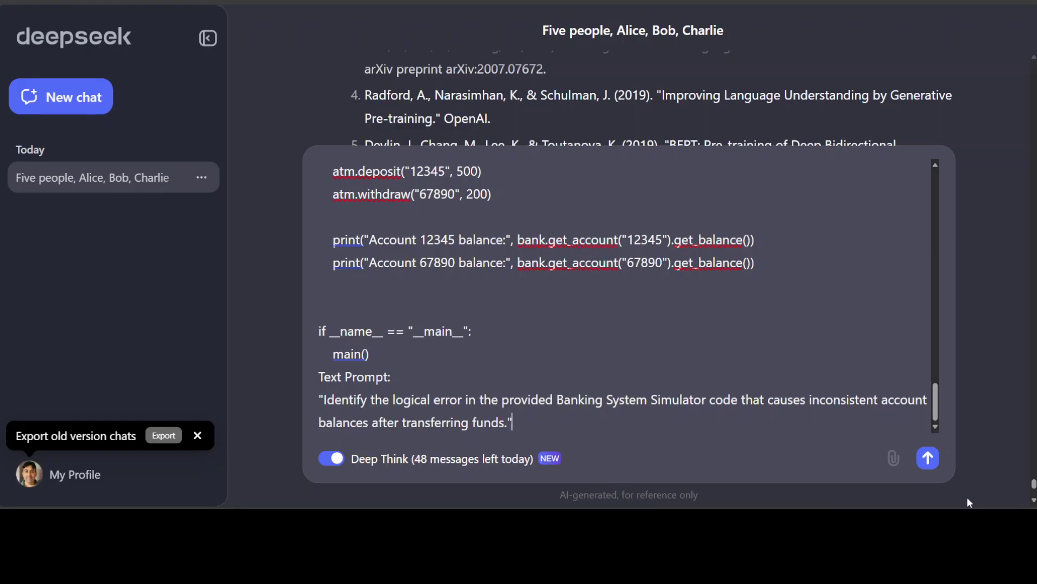
pyautogui.click(928, 458)
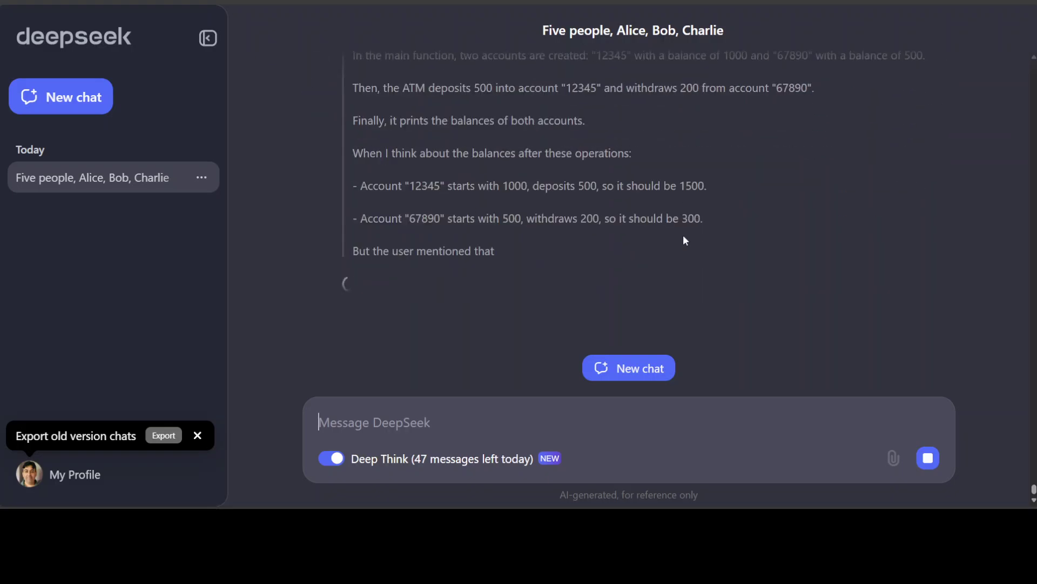
# Review the reasoning, highlighting lines about transfer errors and main lacking a transfer.
pyautogui.scroll(5, 683, 236)
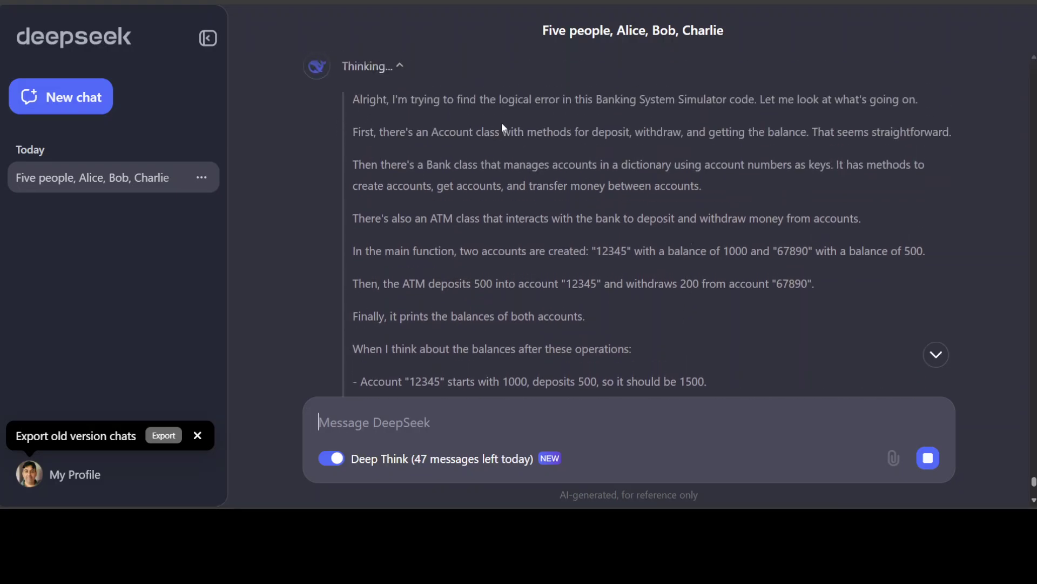
pyautogui.scroll(-1, 535, 183)
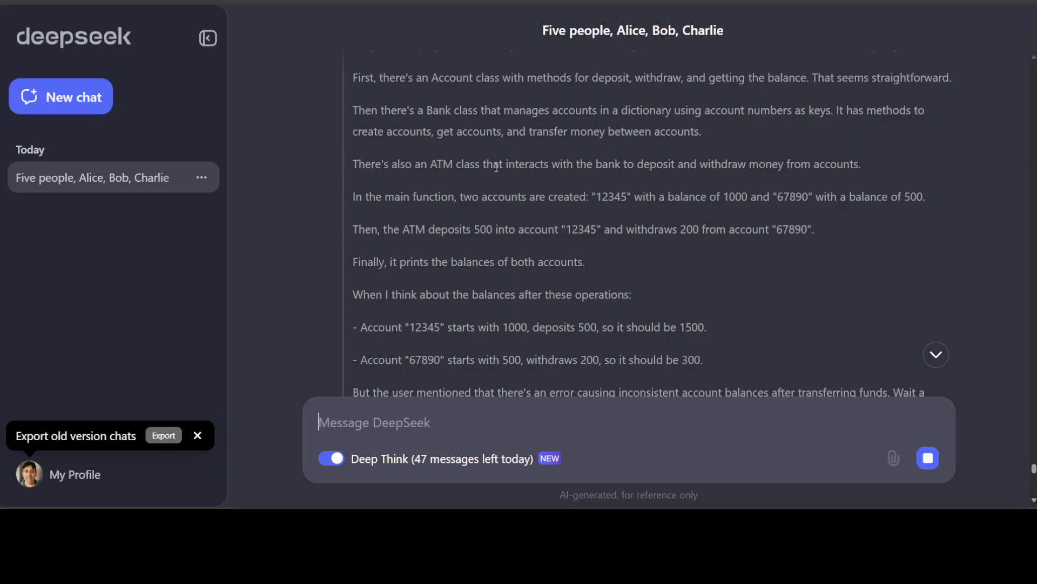
pyautogui.scroll(-2, 571, 215)
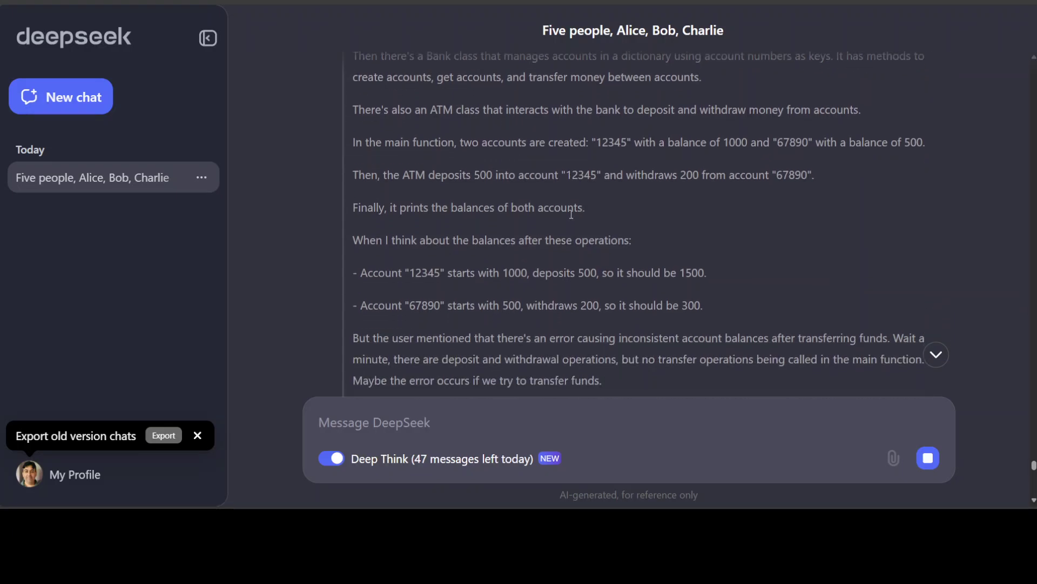
pyautogui.scroll(-4, 516, 189)
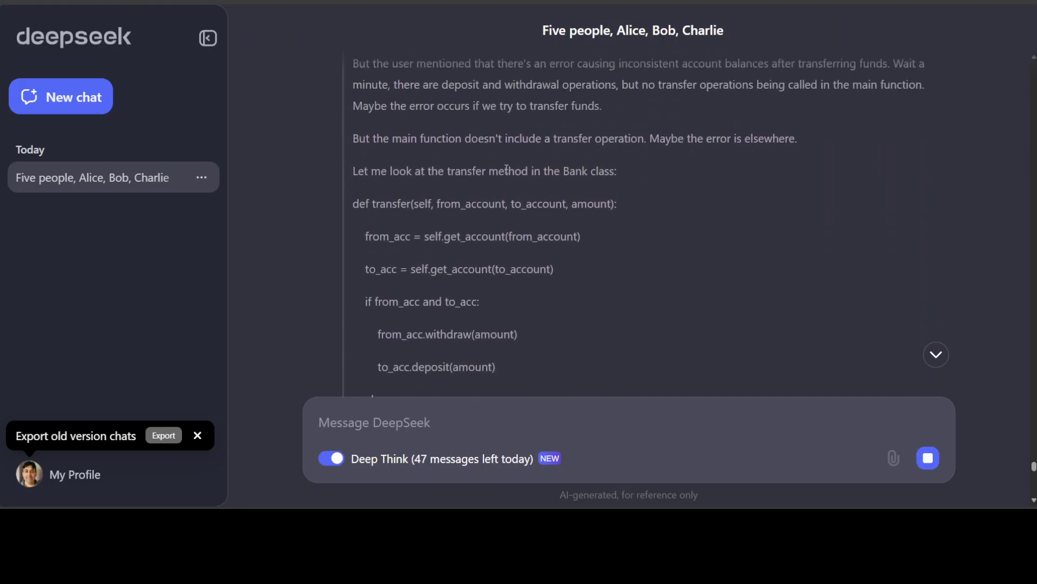
pyautogui.scroll(1, 452, 113)
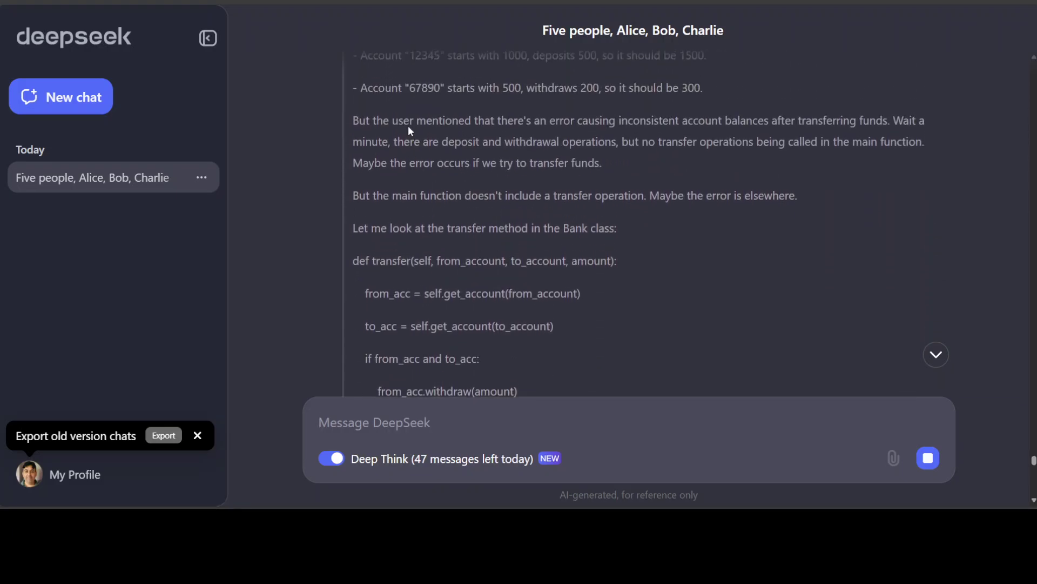
pyautogui.moveTo(415, 120); pyautogui.dragTo(500, 120)
pyautogui.moveTo(461, 163); pyautogui.dragTo(536, 163)
pyautogui.moveTo(445, 196); pyautogui.dragTo(537, 198)
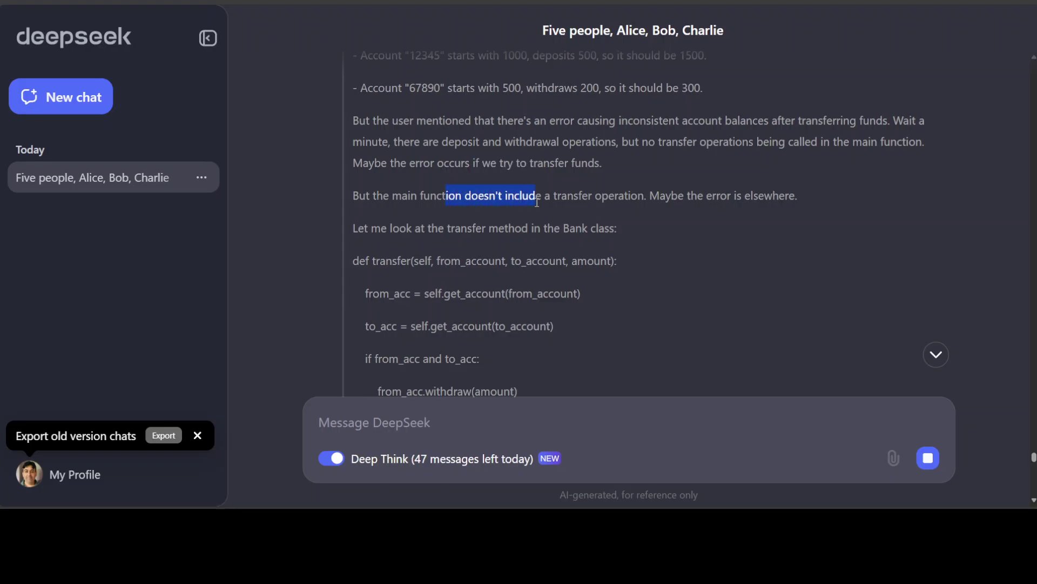
pyautogui.moveTo(609, 196); pyautogui.dragTo(620, 197)
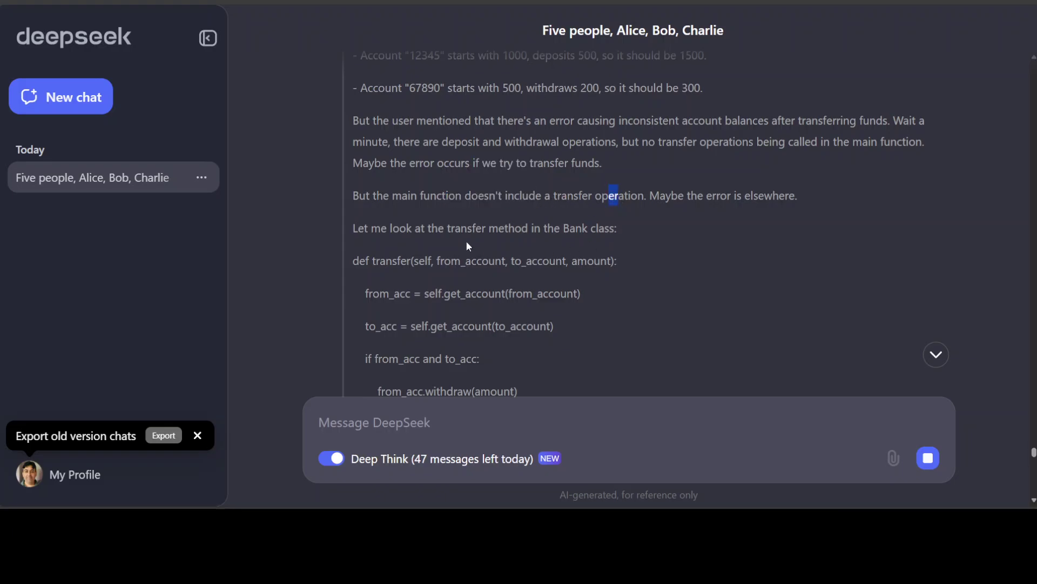
pyautogui.moveTo(429, 228); pyautogui.dragTo(543, 228)
# Highlight the notes that transfer seems correct and that Bank and ATM share accounts.
pyautogui.scroll(-6, 567, 228)
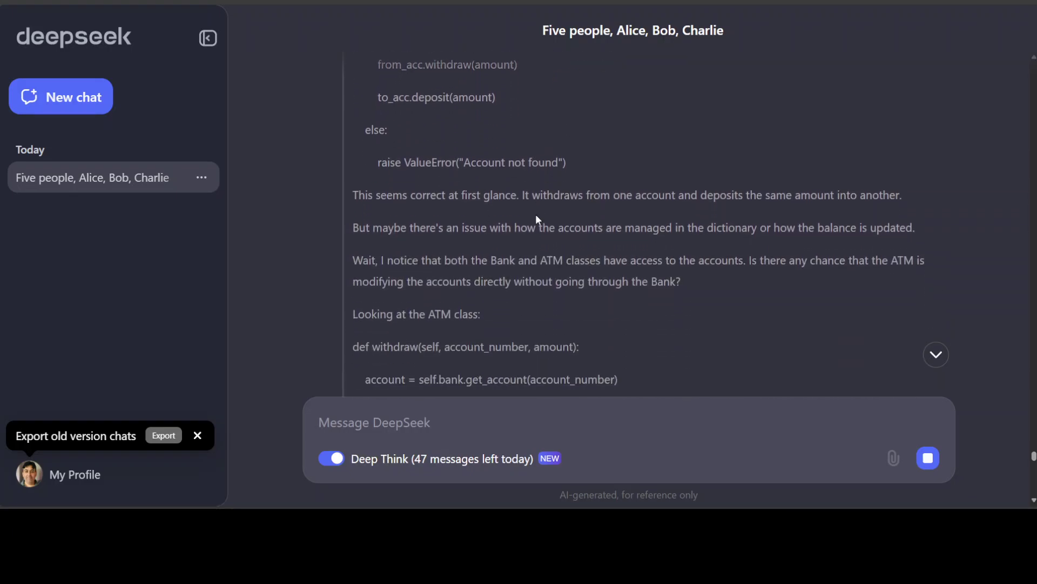
pyautogui.scroll(-1, 422, 154)
pyautogui.moveTo(396, 144); pyautogui.dragTo(710, 147)
pyautogui.moveTo(490, 174); pyautogui.dragTo(660, 174)
pyautogui.scroll(-1, 577, 202)
pyautogui.moveTo(363, 152); pyautogui.dragTo(404, 152)
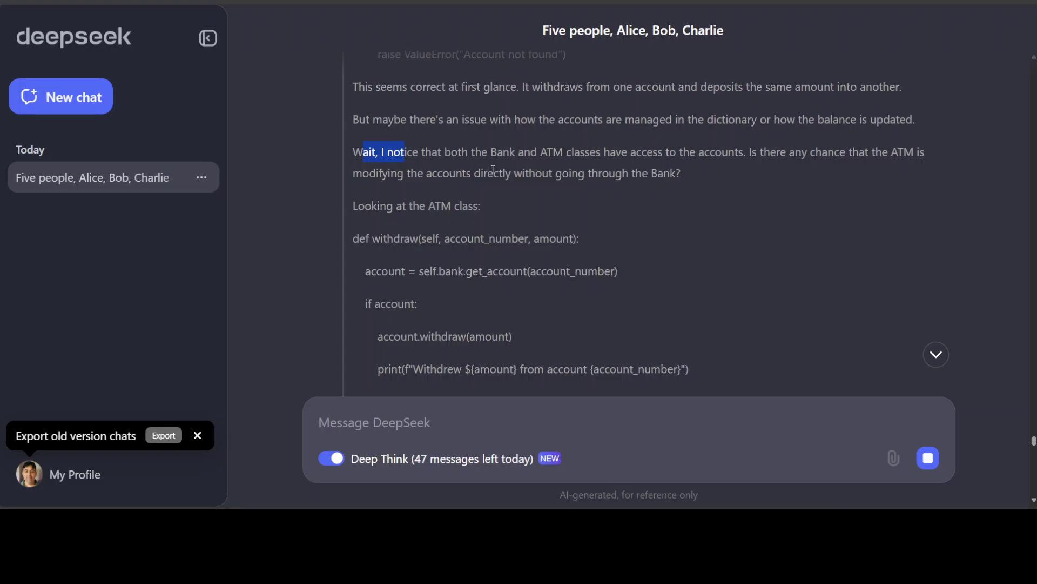
pyautogui.scroll(-4, 559, 165)
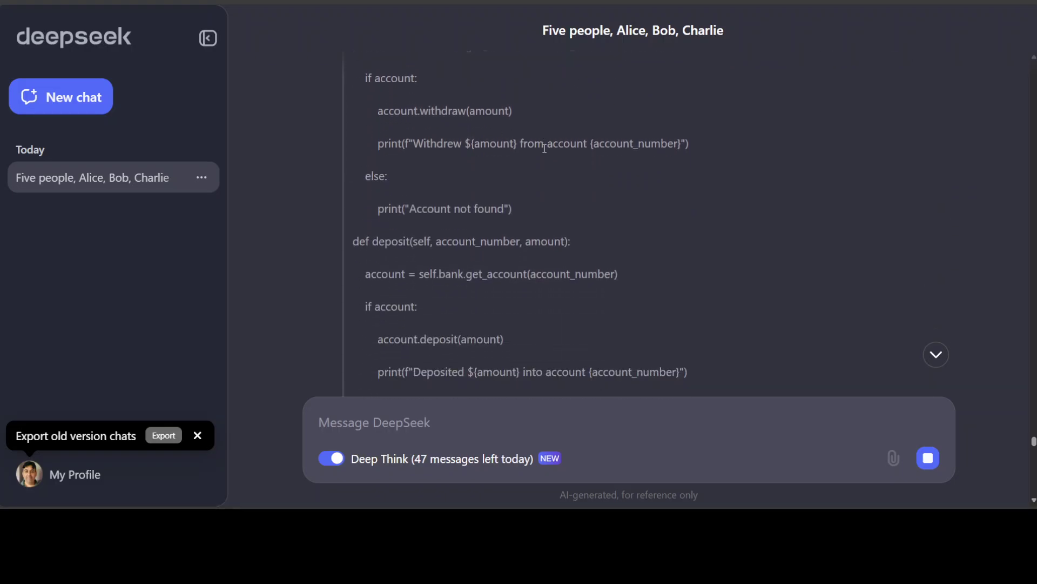
pyautogui.scroll(-2, 544, 147)
pyautogui.moveTo(416, 147); pyautogui.dragTo(508, 147)
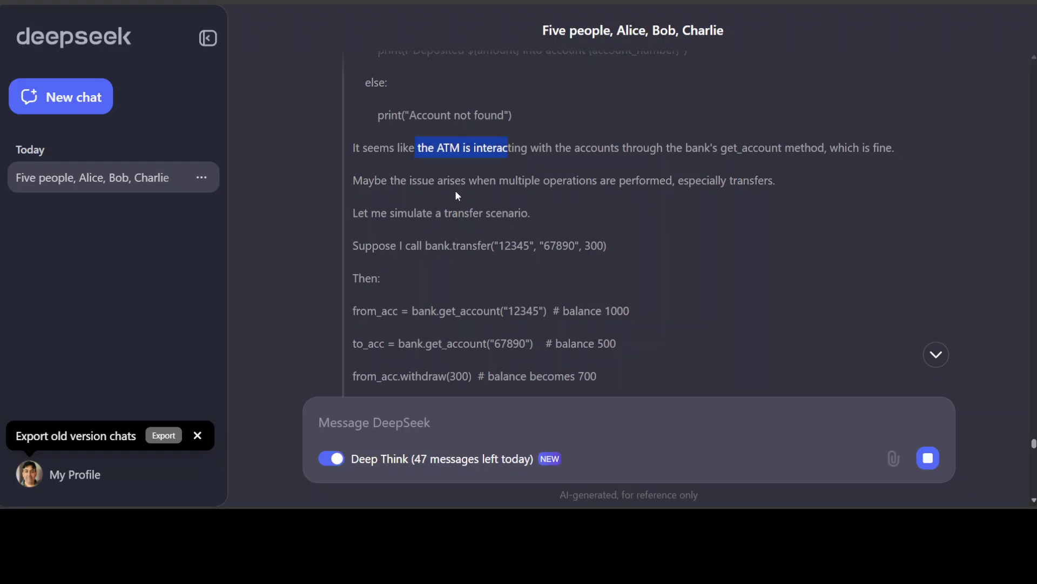
pyautogui.scroll(-9, 457, 193)
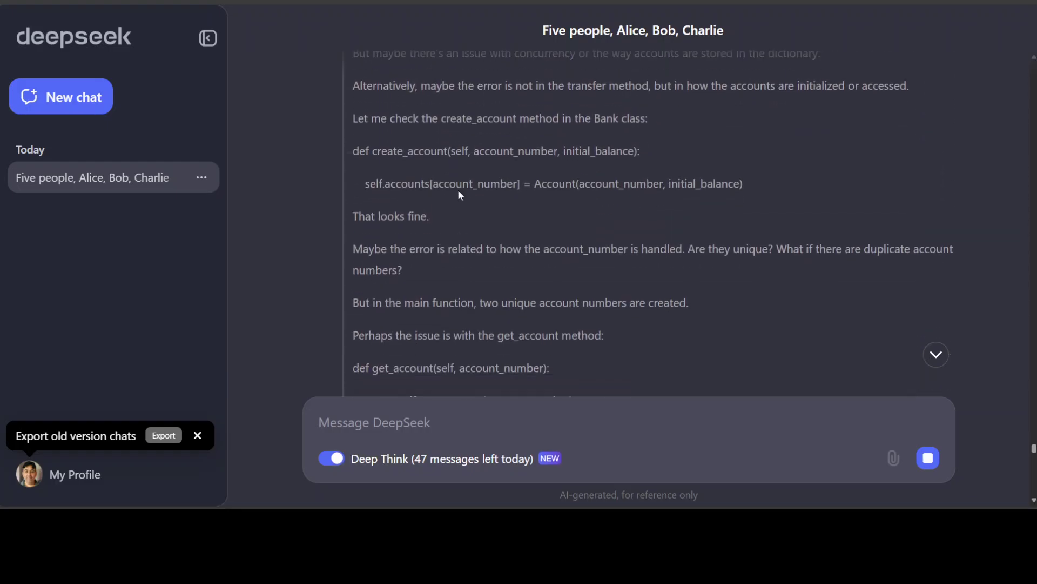
pyautogui.scroll(-1, 461, 195)
pyautogui.doubleClick(416, 162)
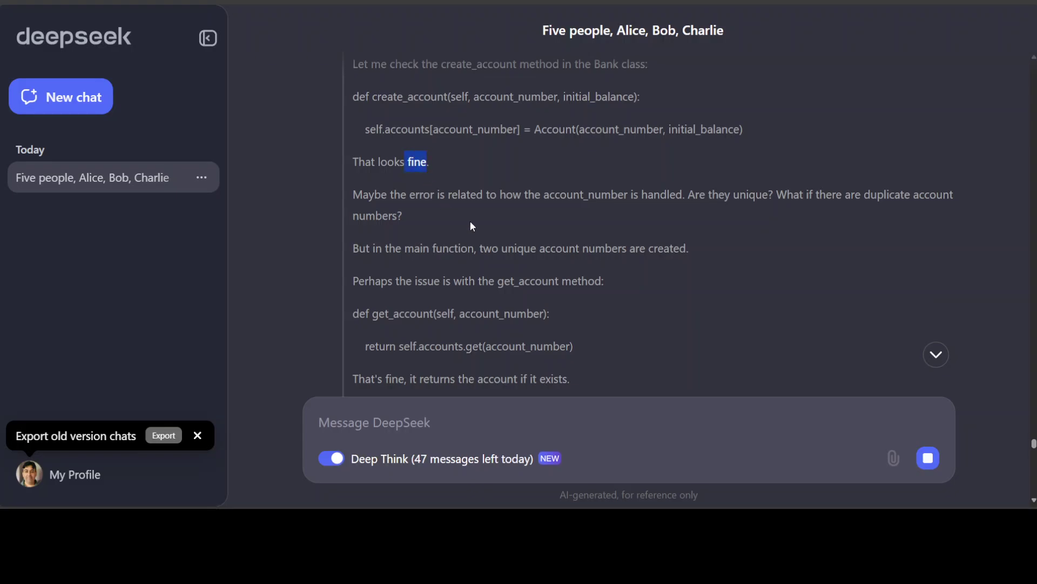
# Scroll to the Answer naming missing positive-amount validation in deposit and withdraw.
pyautogui.scroll(-2, 536, 225)
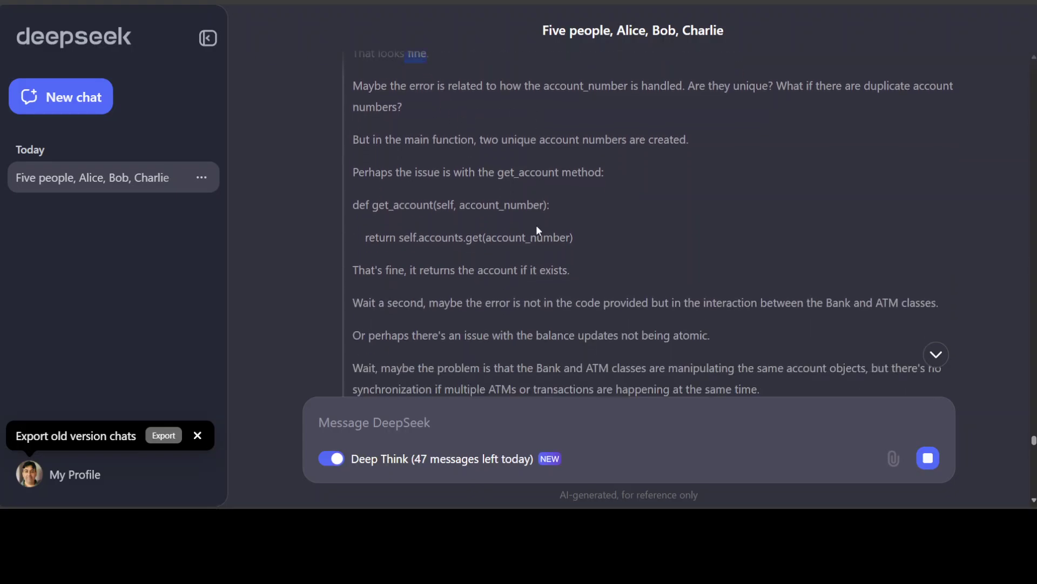
pyautogui.scroll(-9, 537, 225)
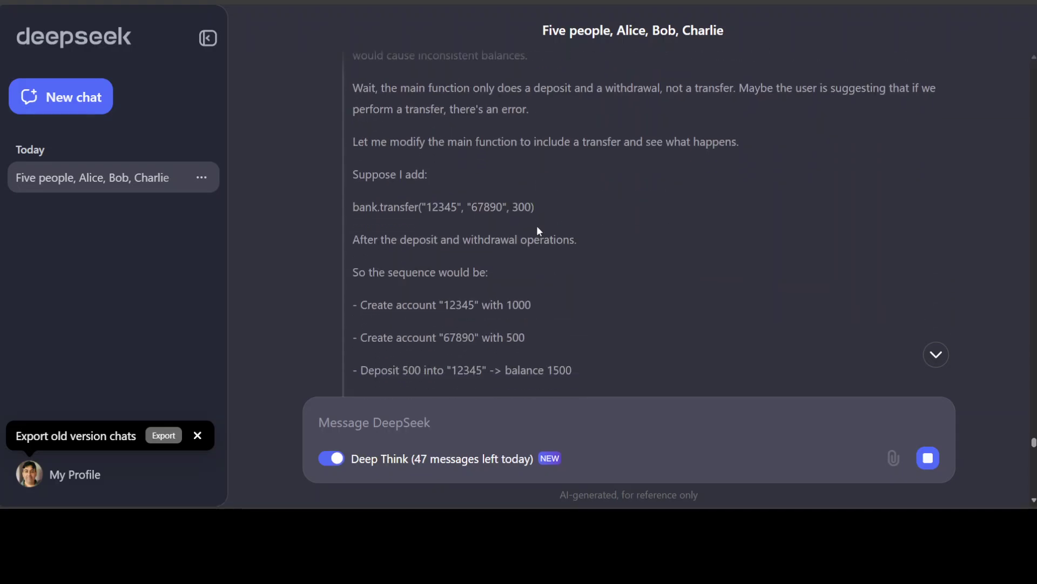
pyautogui.scroll(-9, 537, 225)
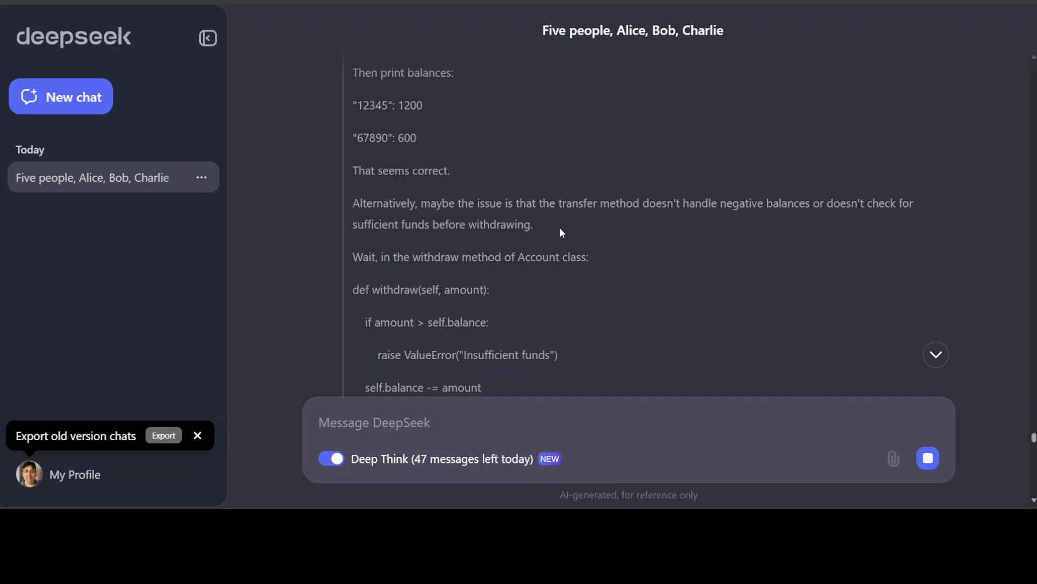
pyautogui.scroll(-10, 614, 250)
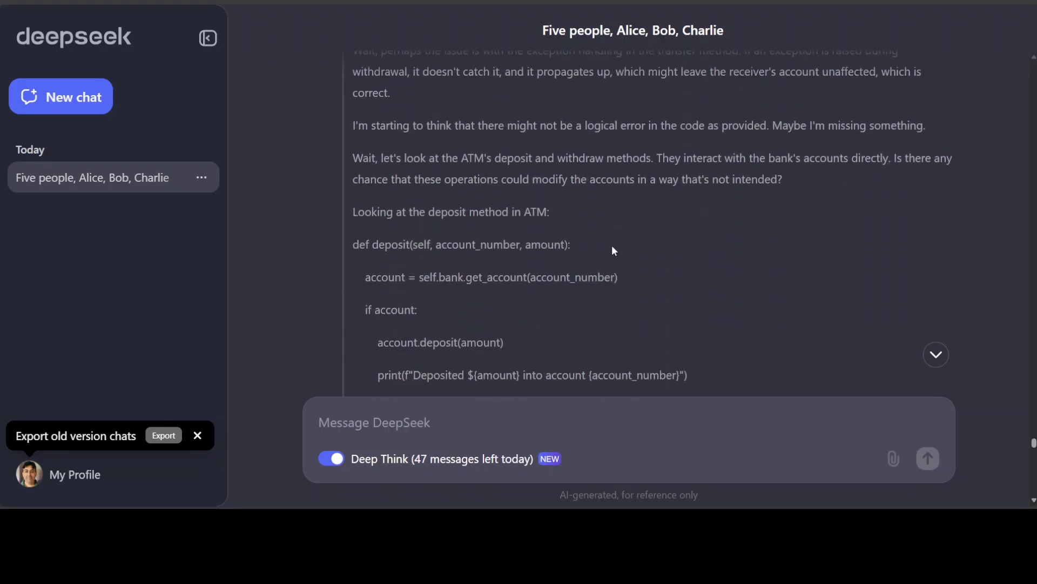
pyautogui.scroll(-15, 613, 250)
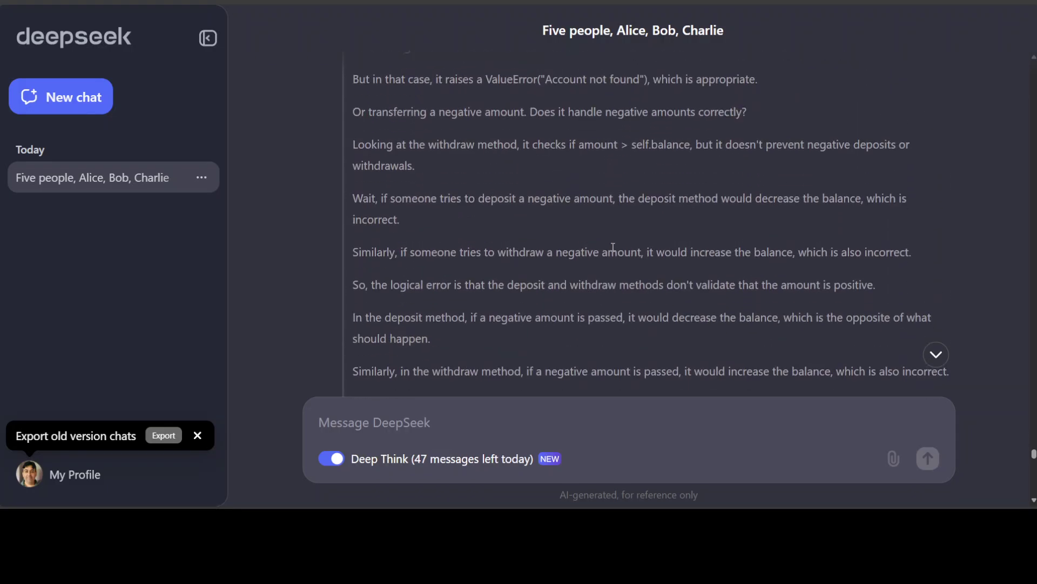
pyautogui.scroll(-3, 613, 247)
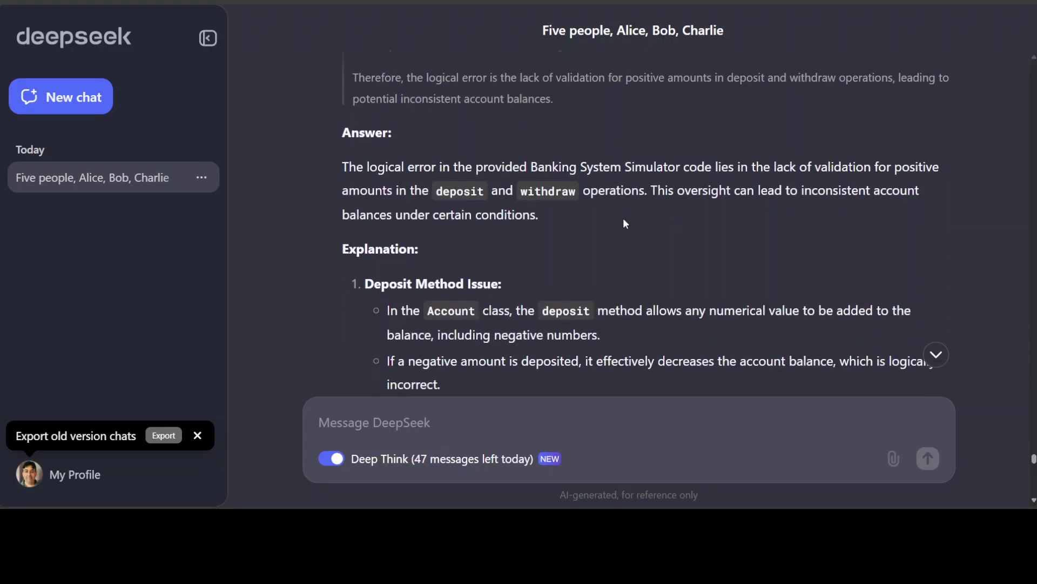
pyautogui.moveTo(343, 167); pyautogui.dragTo(644, 215)
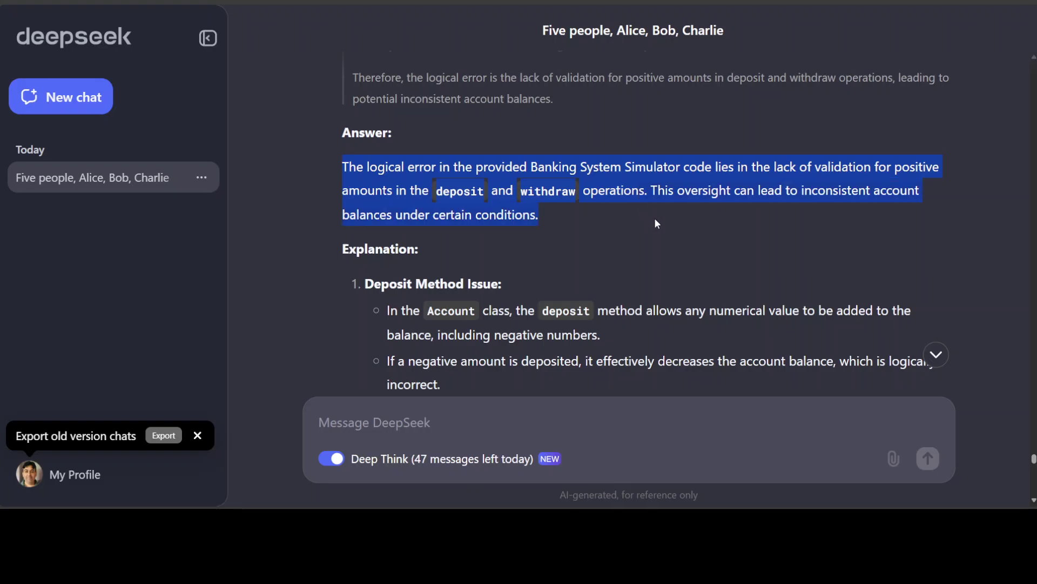
pyautogui.scroll(-1, 676, 230)
pyautogui.scroll(-6, 641, 245)
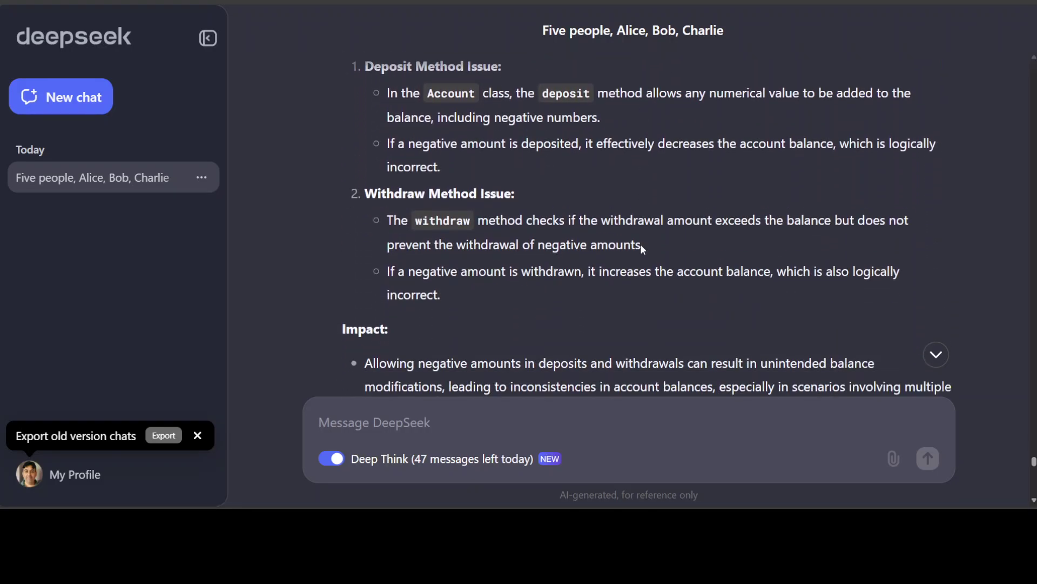
pyautogui.scroll(-11, 642, 249)
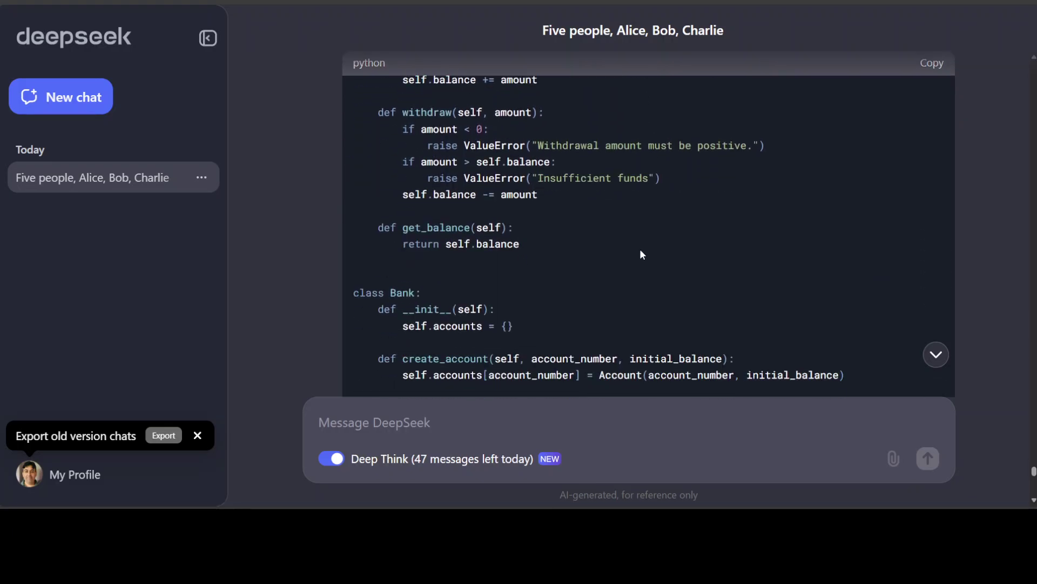
pyautogui.scroll(-15, 640, 248)
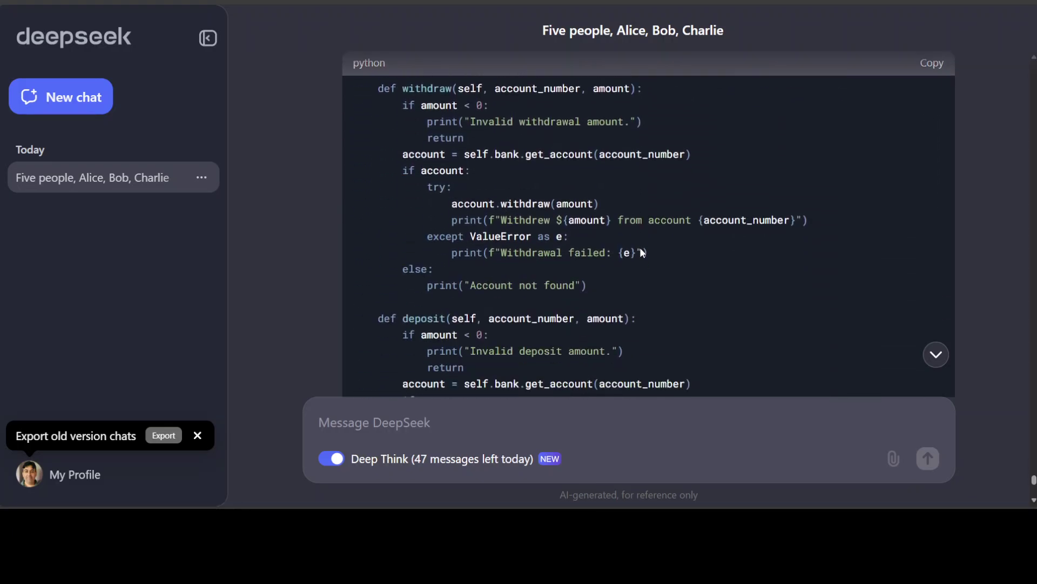
pyautogui.scroll(-5, 641, 247)
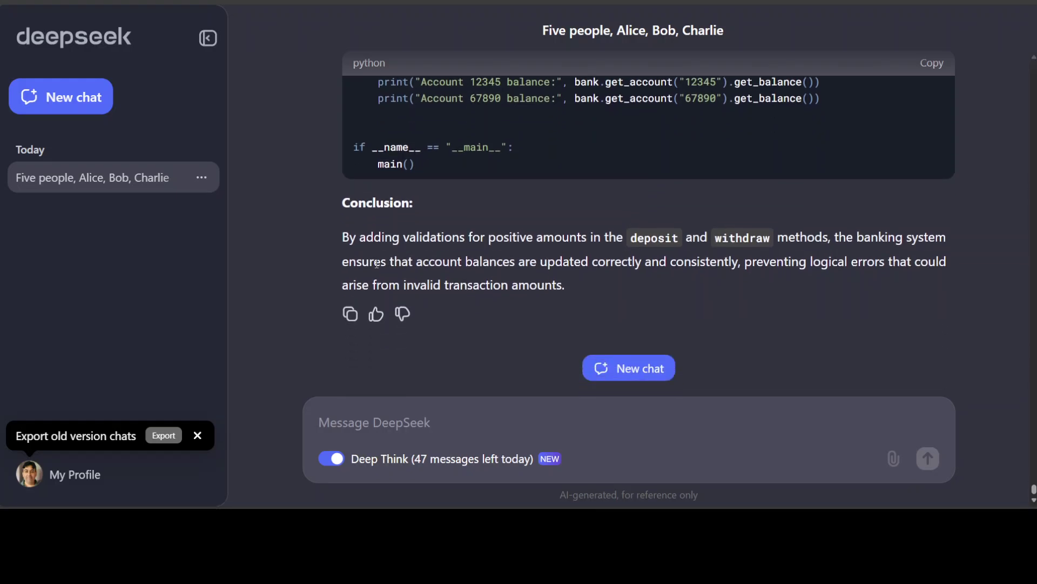
pyautogui.moveTo(348, 207); pyautogui.dragTo(597, 293)
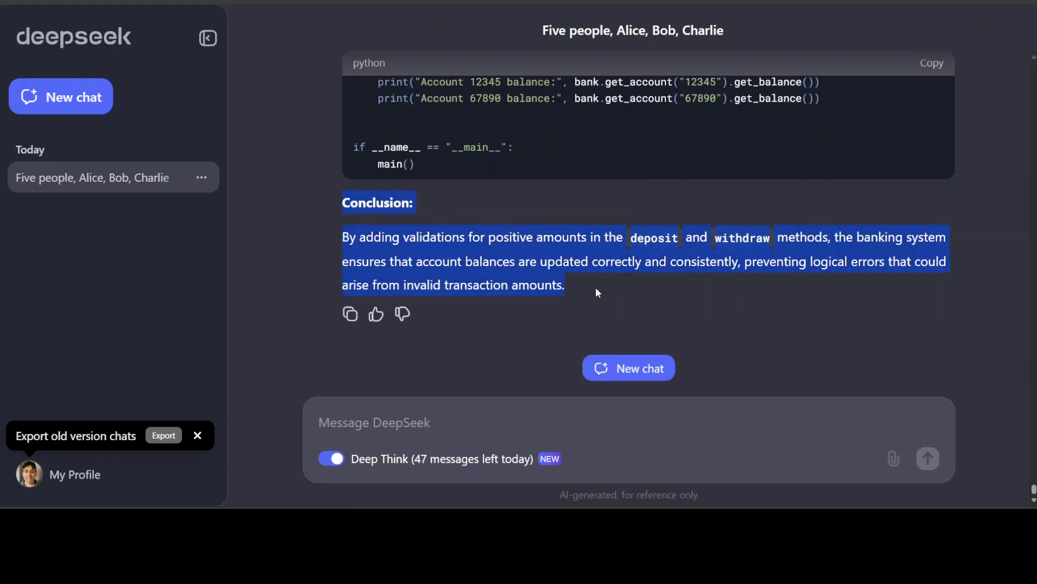